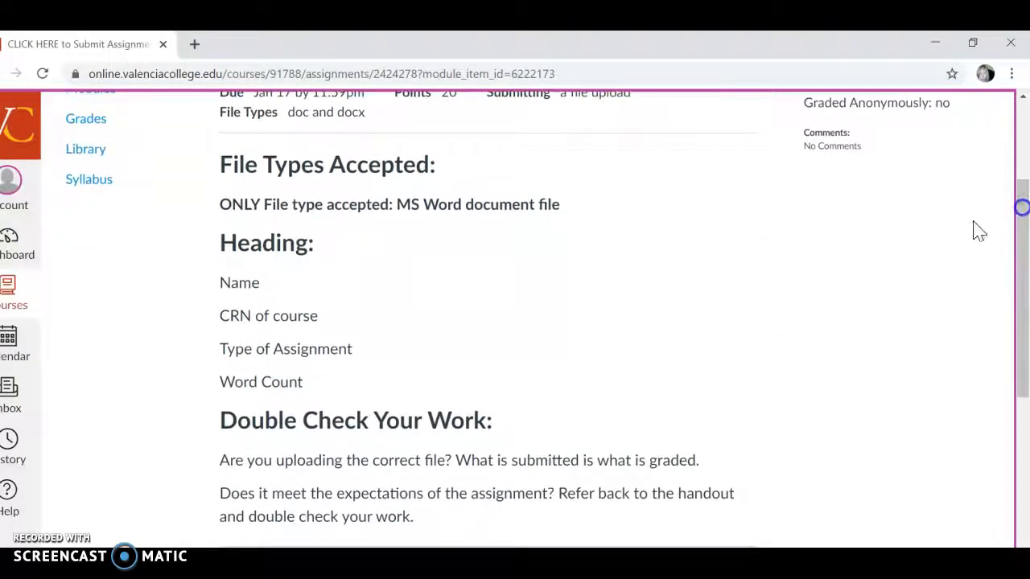
- Review the assignment page's Heading requirements and the Double Check Your Work instructions
drag(220, 282, 312, 381)
key(ctrl+c)
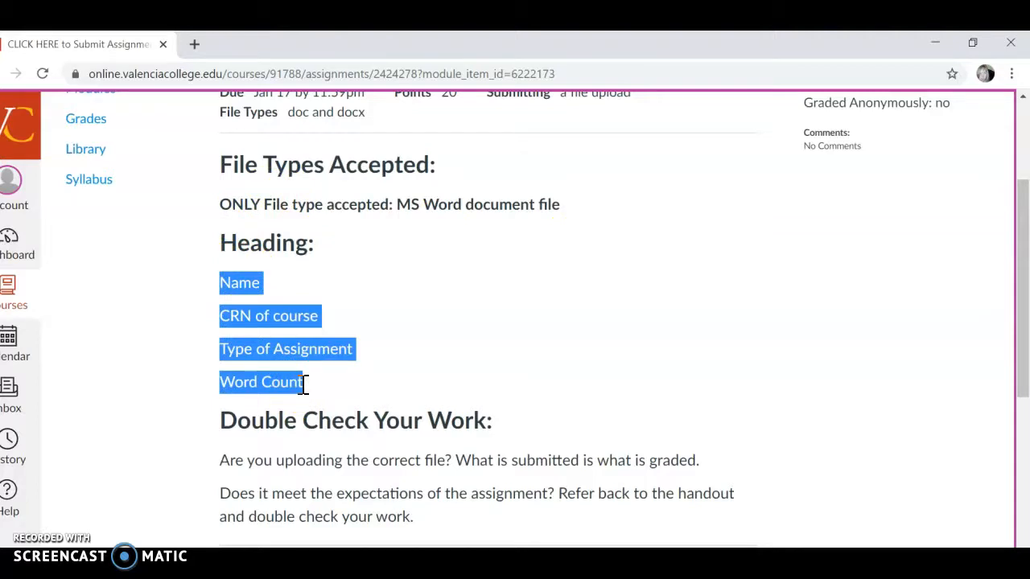
click(348, 395)
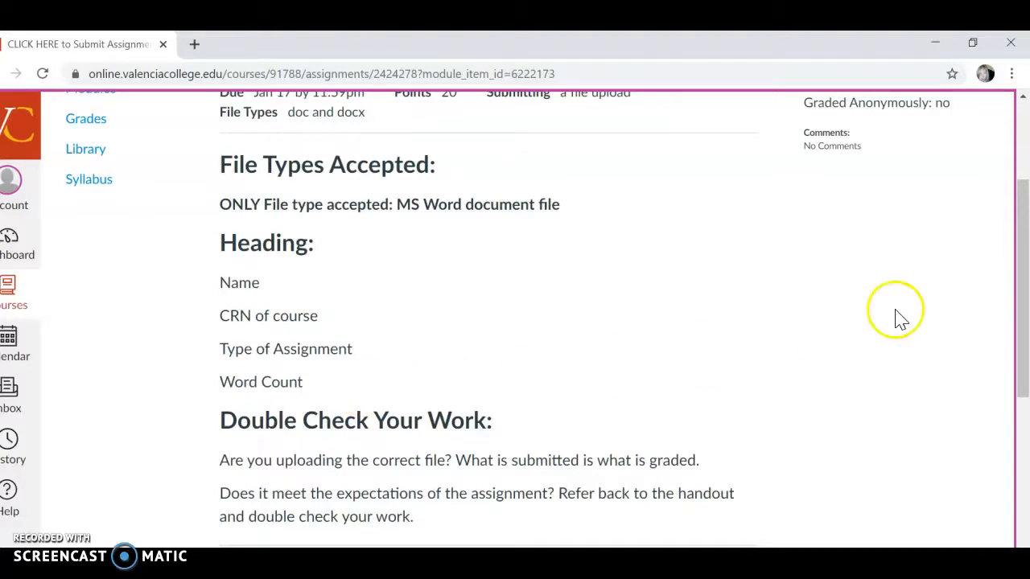
drag(1019, 195, 1016, 283)
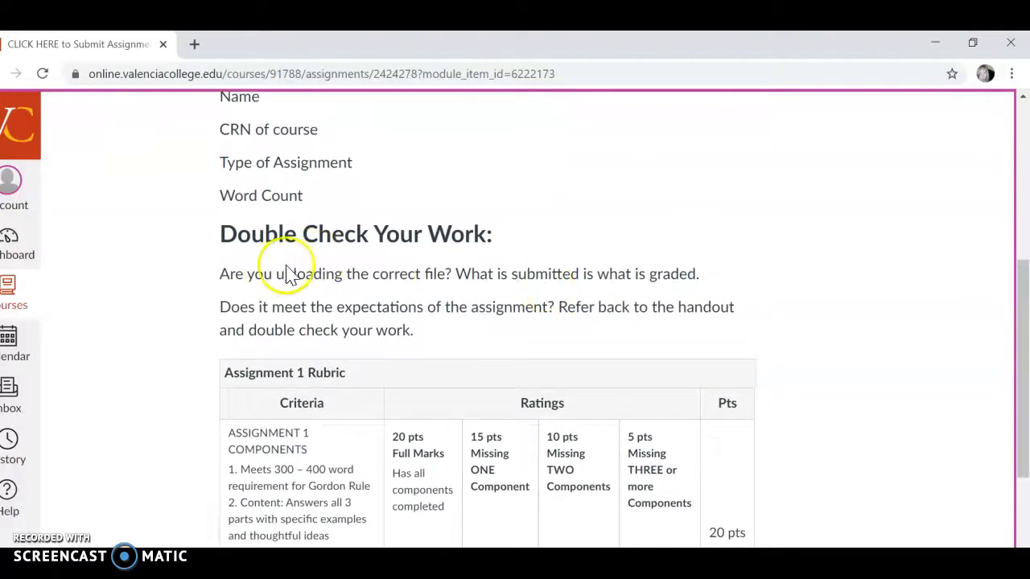
drag(220, 274, 453, 273)
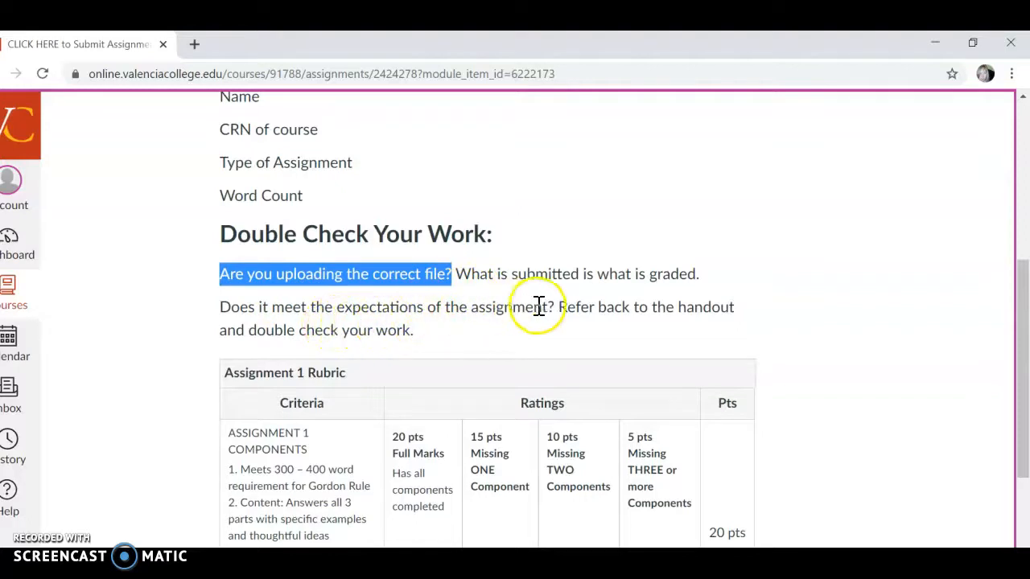
click(345, 311)
drag(344, 312, 557, 307)
click(537, 345)
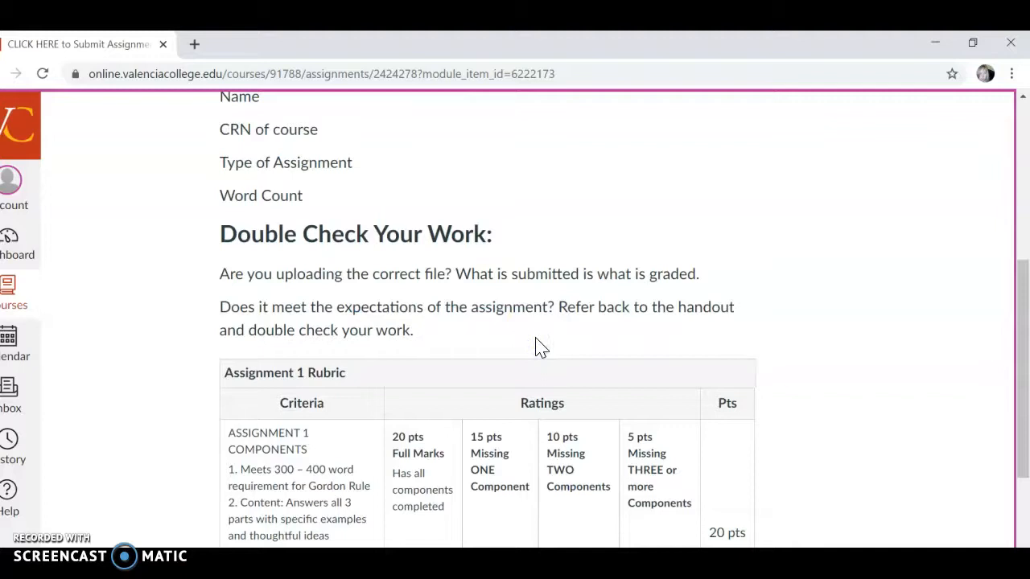
click(373, 312)
click(558, 327)
drag(558, 306, 594, 334)
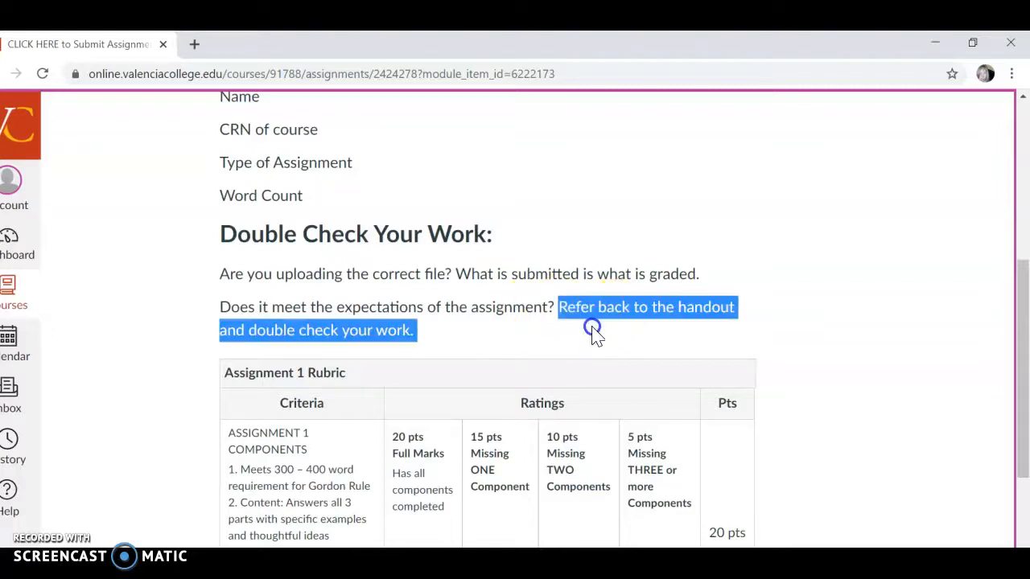
- Copy the four heading lines from Name to Word Count into the blank Word document, with an empty line below
drag(1022, 326, 1025, 245)
drag(312, 383, 219, 284)
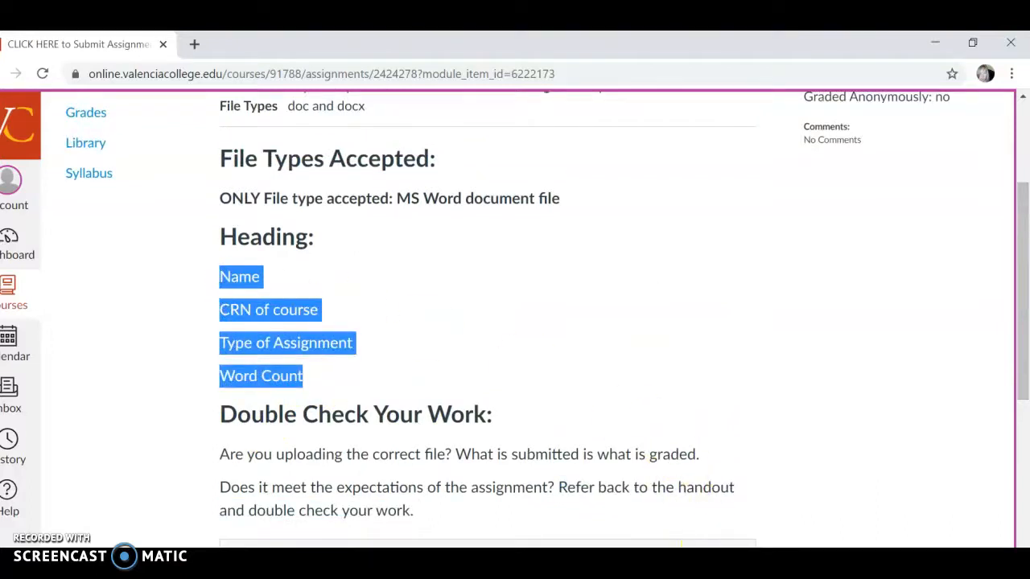
click(735, 563)
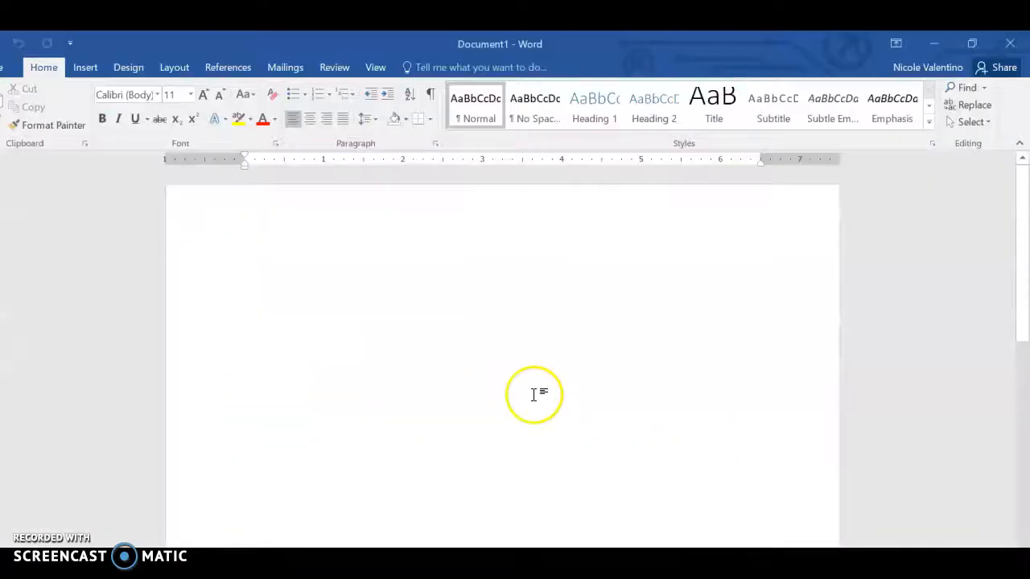
key(ctrl+v)
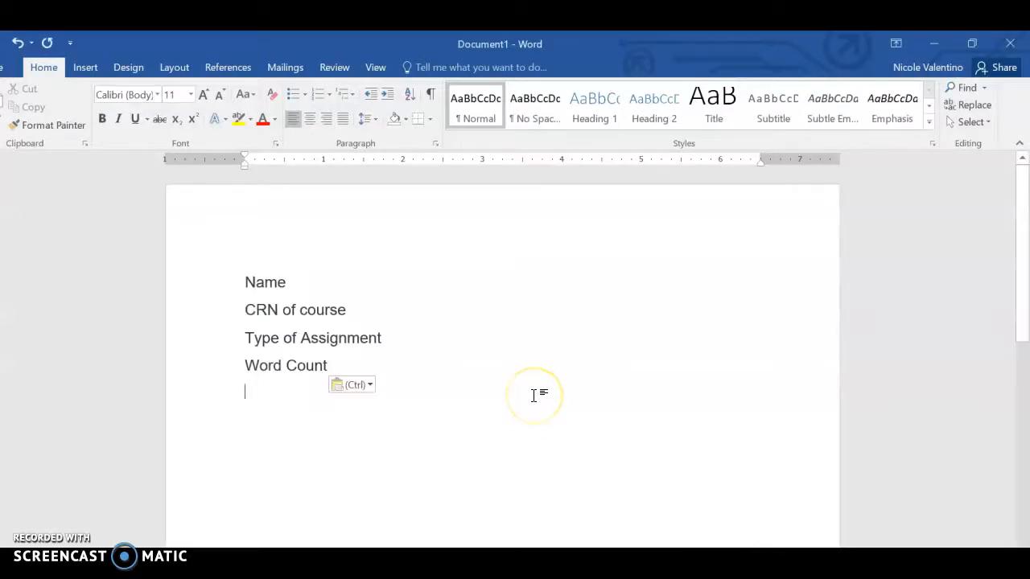
key(Return)
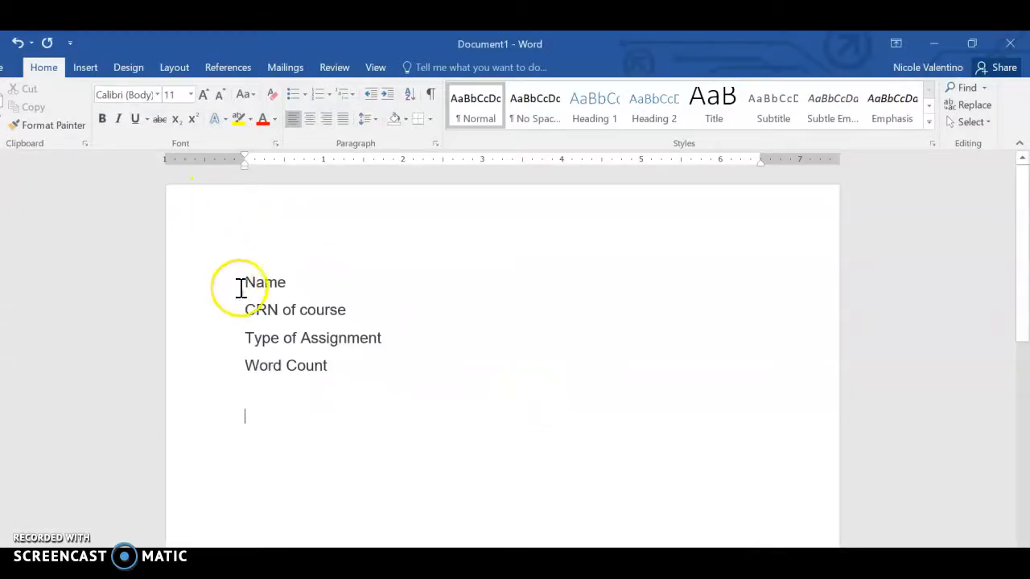
- Apply the No Spacing style to the four heading lines and set their line spacing to Double
drag(249, 282, 340, 363)
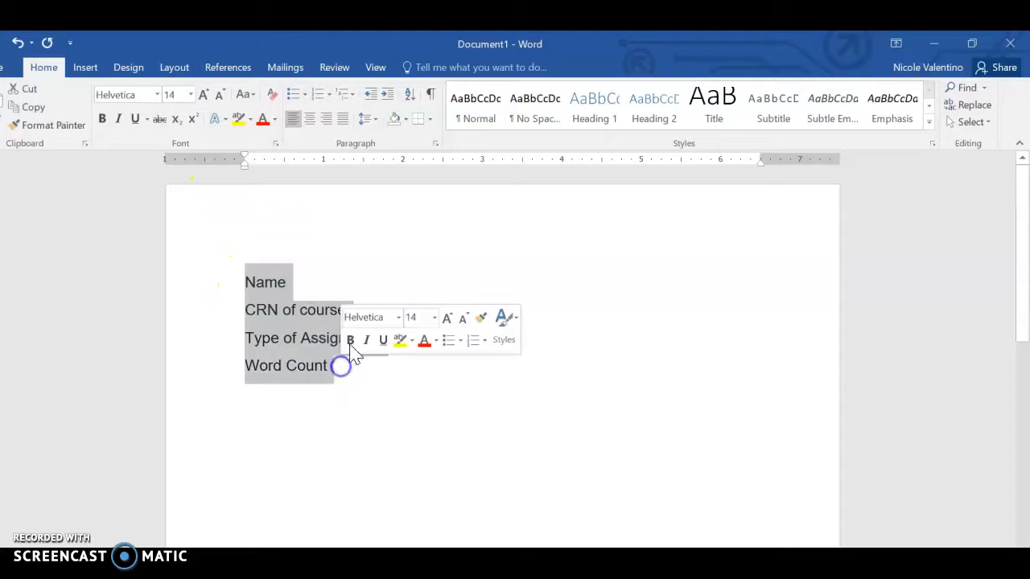
click(537, 121)
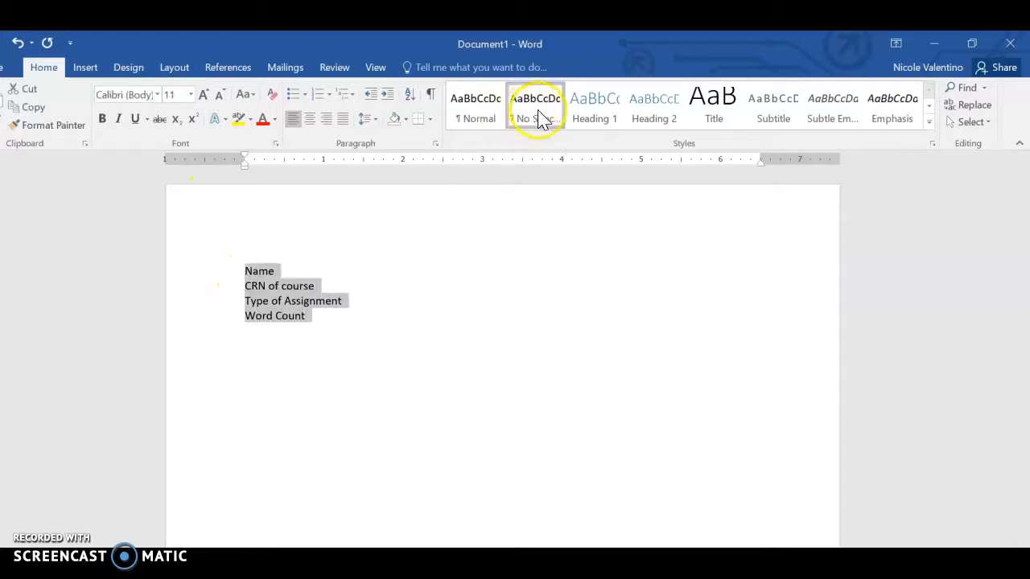
click(435, 144)
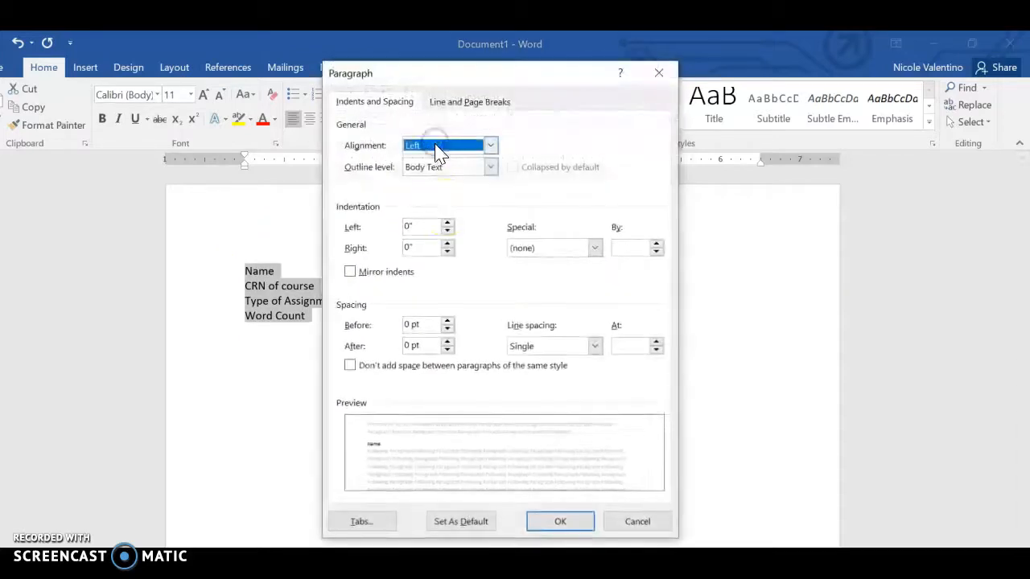
click(536, 344)
click(531, 383)
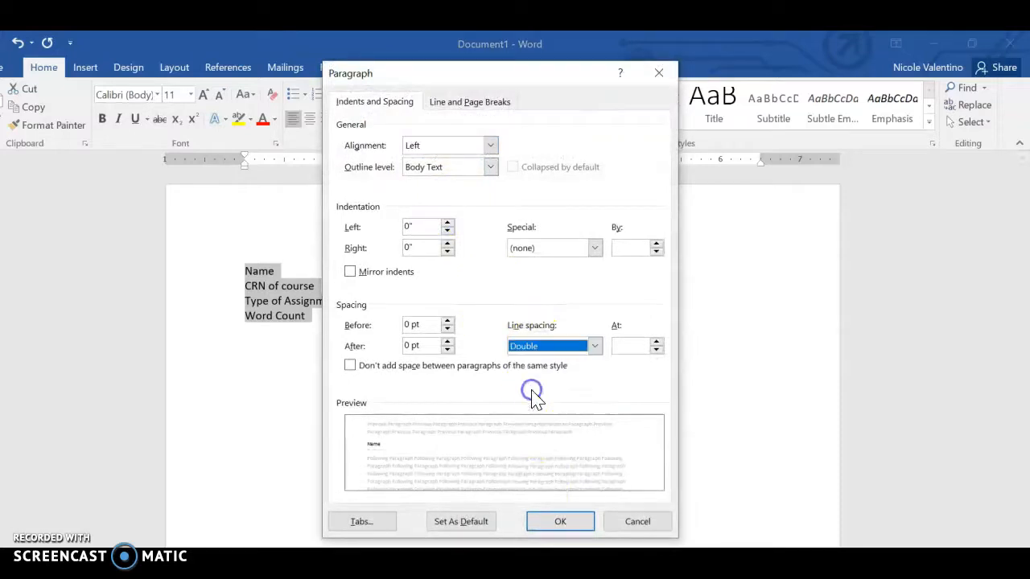
click(555, 522)
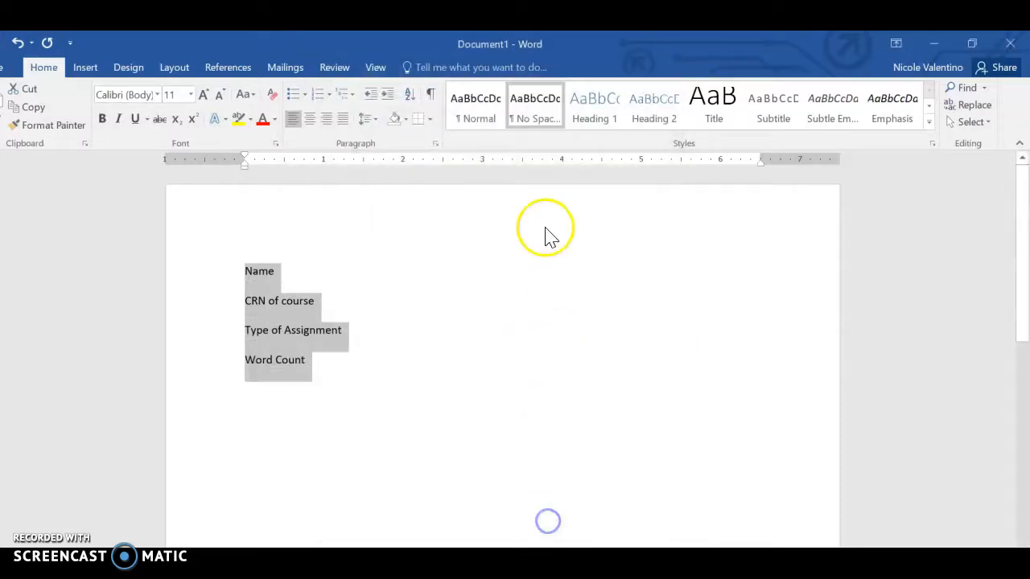
click(473, 117)
- Set the font of the whole document text to Calibri (Body) at size 12
key(ctrl+a)
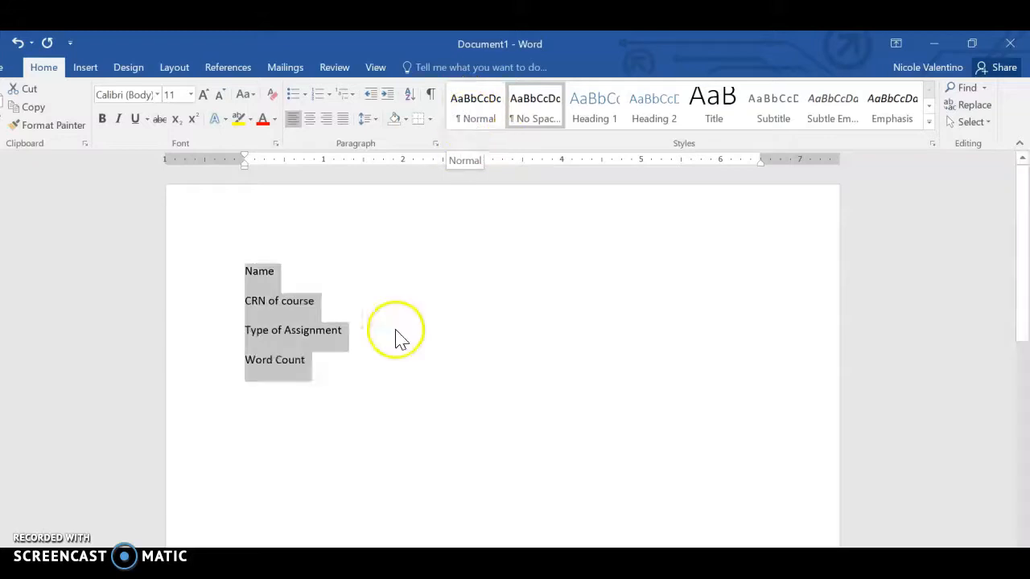
click(157, 94)
click(142, 154)
click(191, 95)
click(174, 179)
click(345, 371)
click(157, 94)
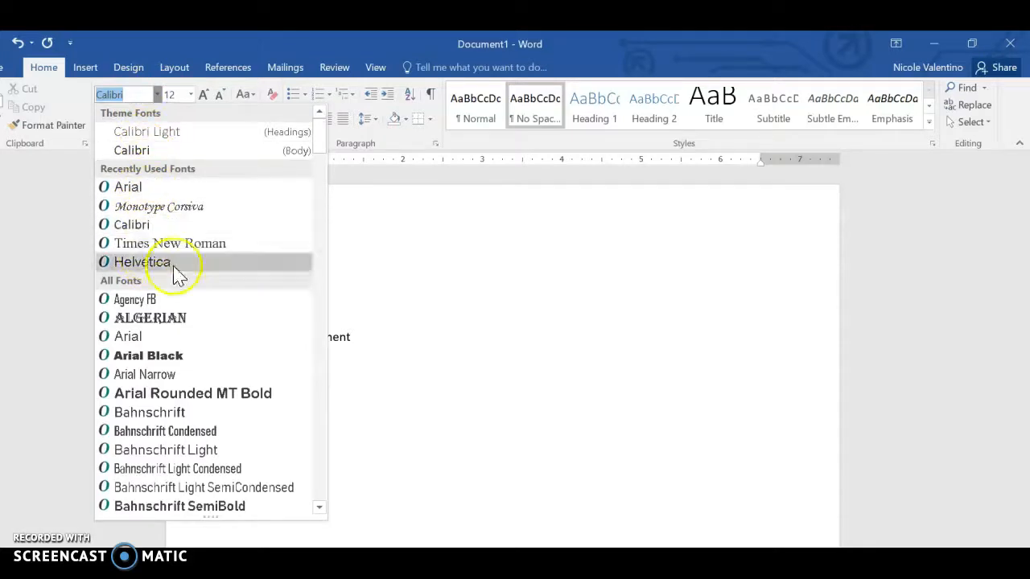
click(460, 356)
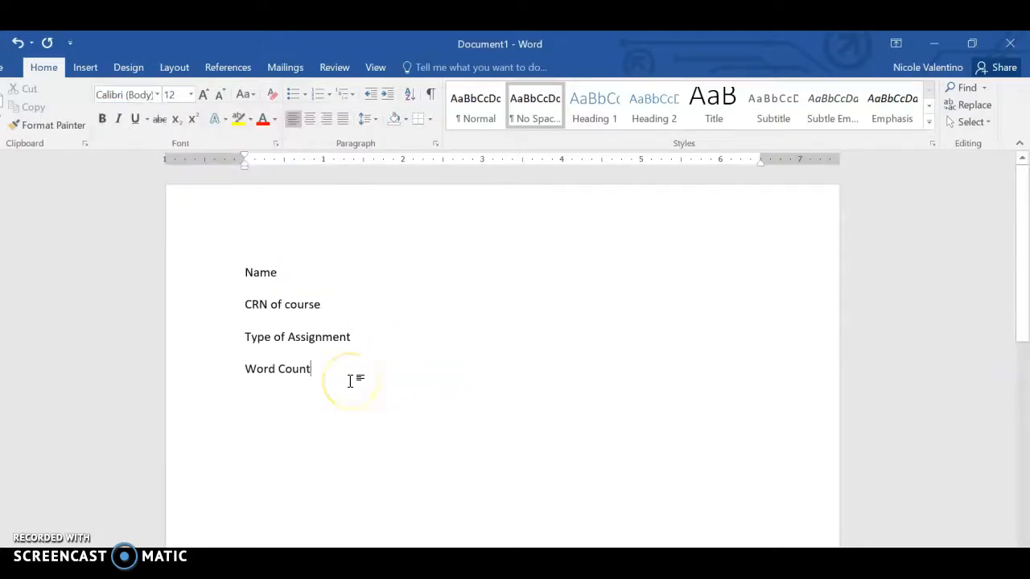
- Add a centered "Title" line at size 16 and a left-aligned line "Start of my paragraph" below Word Count
key(Return)
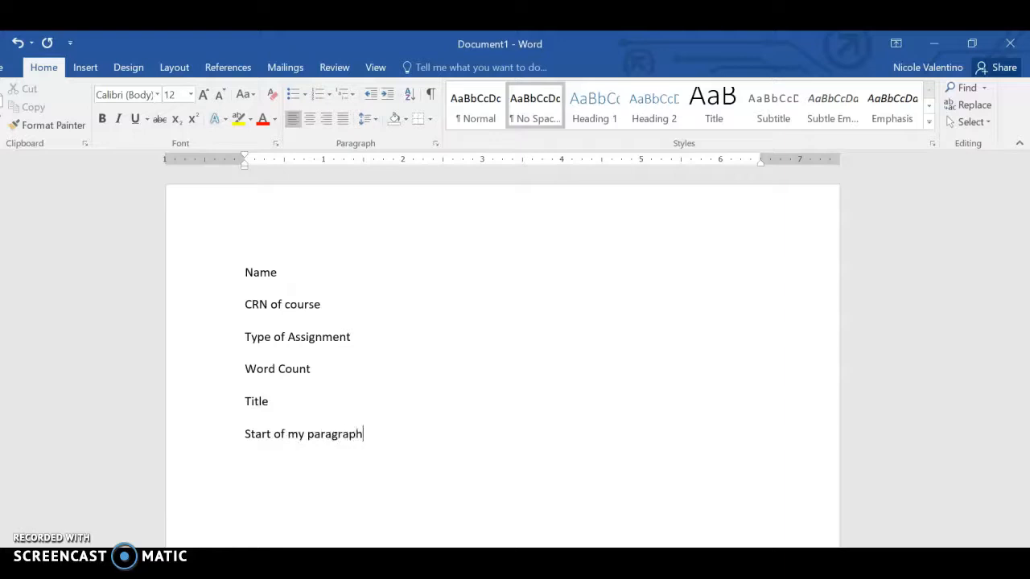
double_click(259, 404)
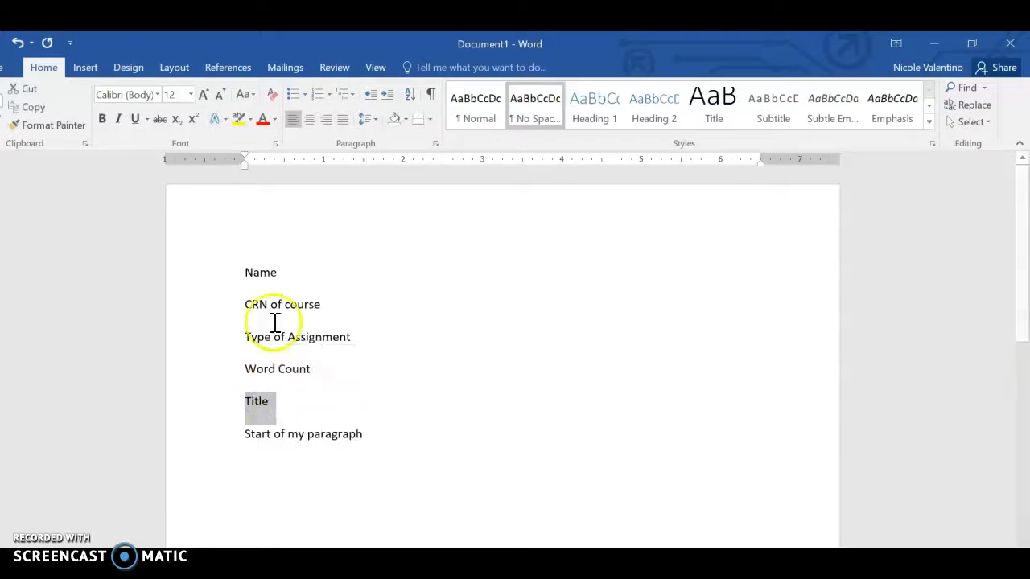
click(309, 118)
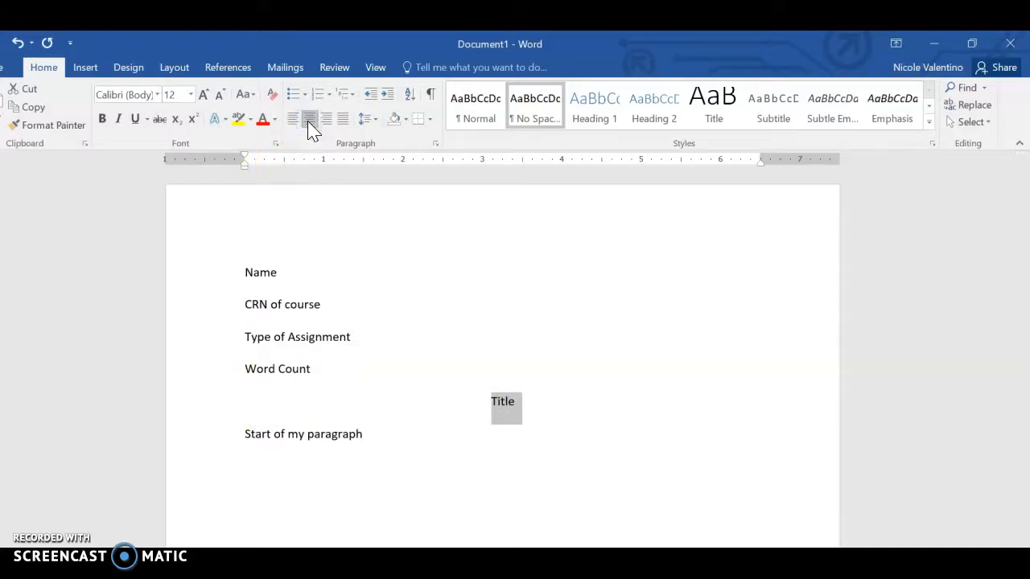
click(204, 95)
click(204, 94)
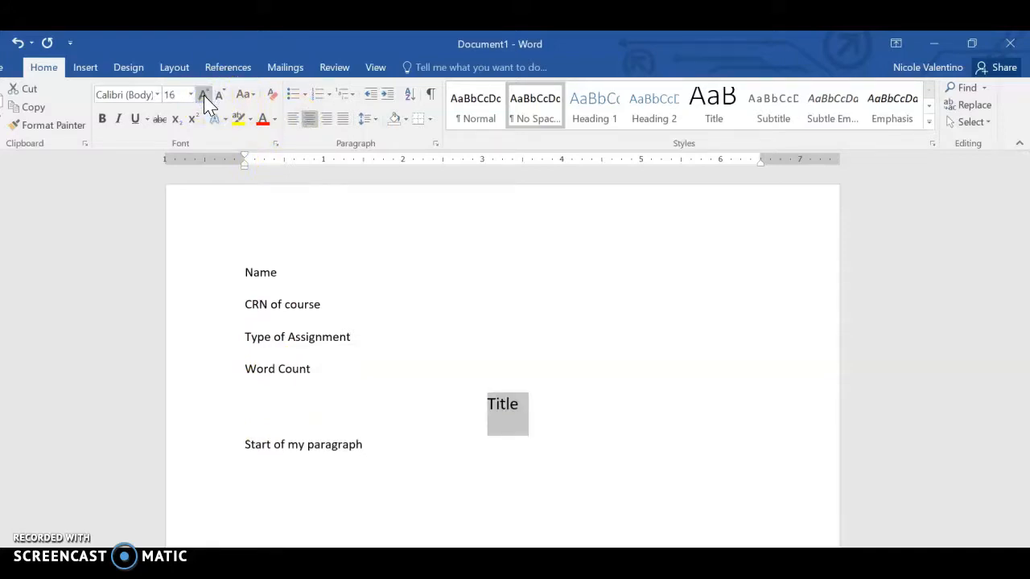
click(352, 391)
- Indent the "Start of my paragraph" line with a tab and extend it with random filler text to about five lines
click(245, 444)
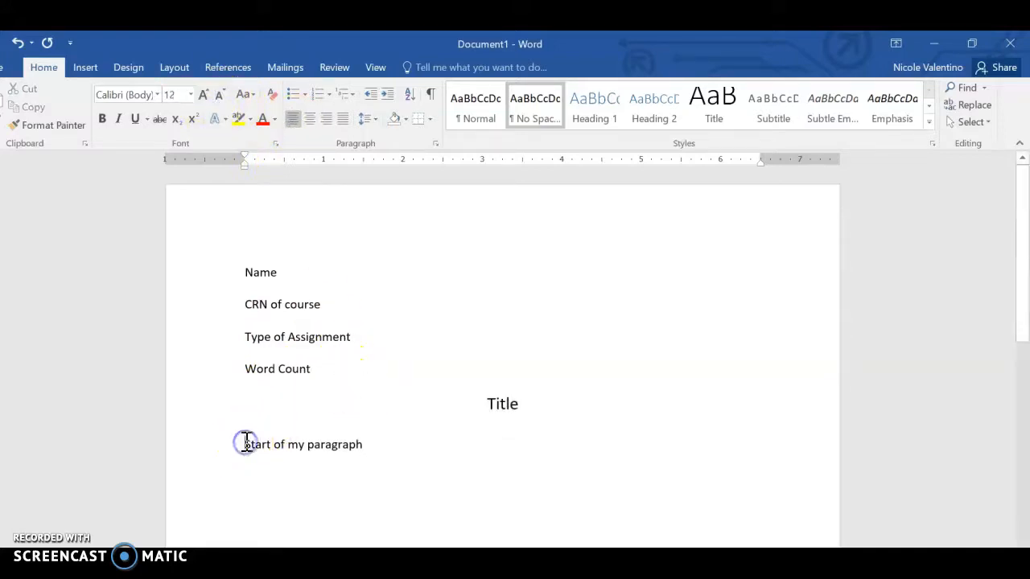
key(Tab)
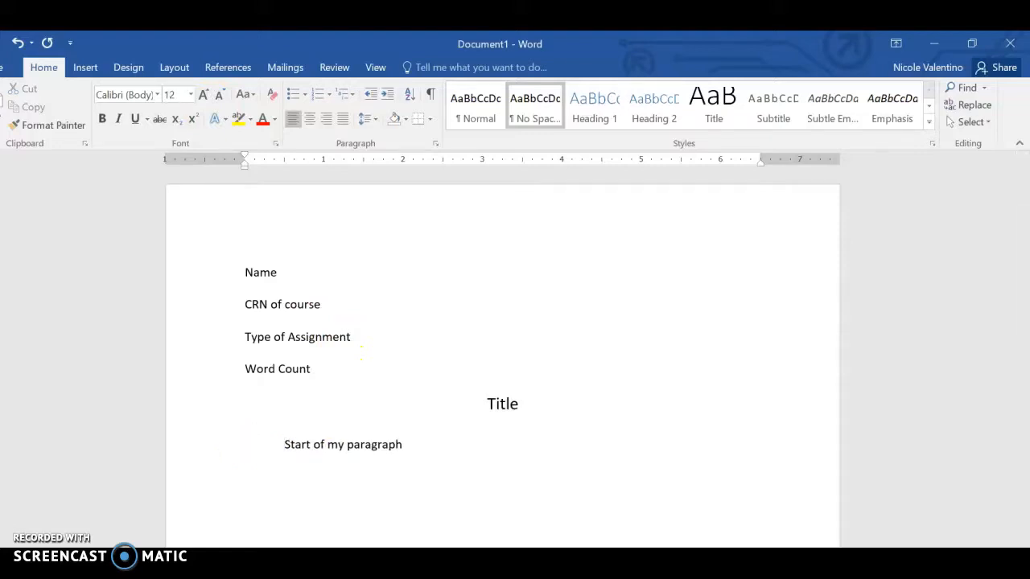
click(411, 443)
text(slkcj)
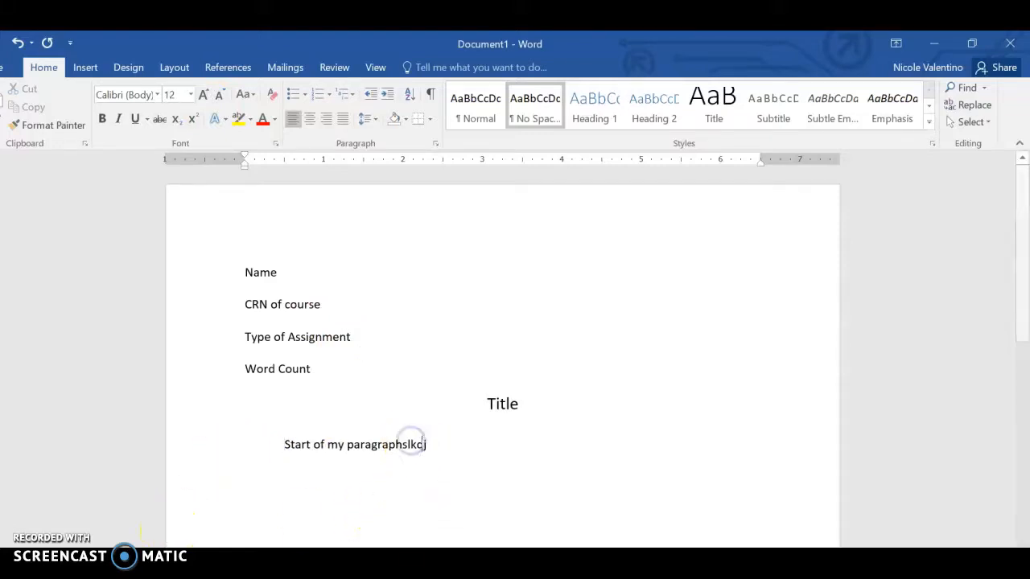
text(flaskjf salfkj aslfkasjfl sadjf asjfa sdkjflaskdjf lasfj ;lasdfj as;lfj)
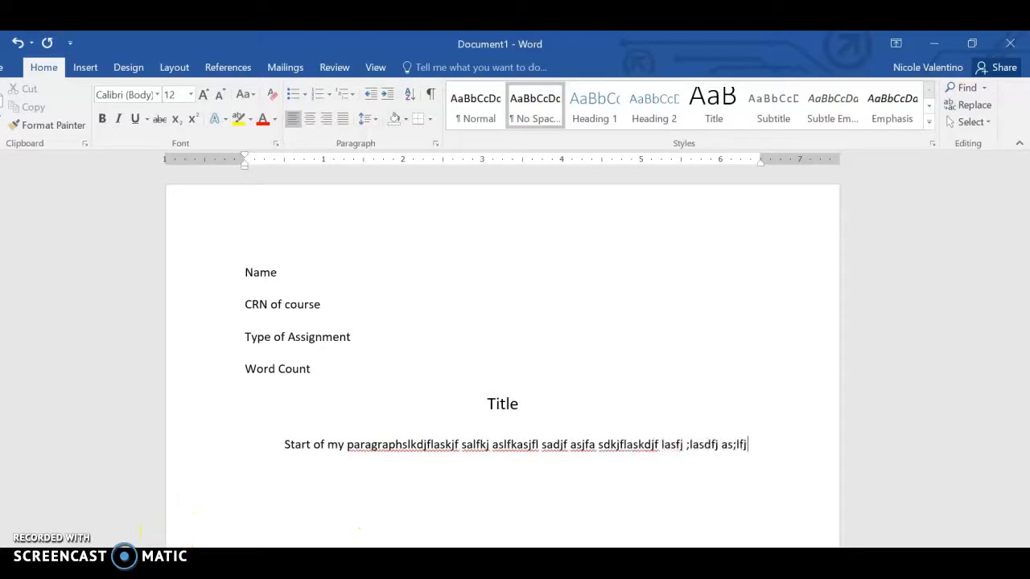
text( adsl;fjasl;dkfj asl;kfjasl;kfj alsd;fkj asl;fj adsl;kfj asdlkfj asdlkfj as;ldfkj asdl;kfj)
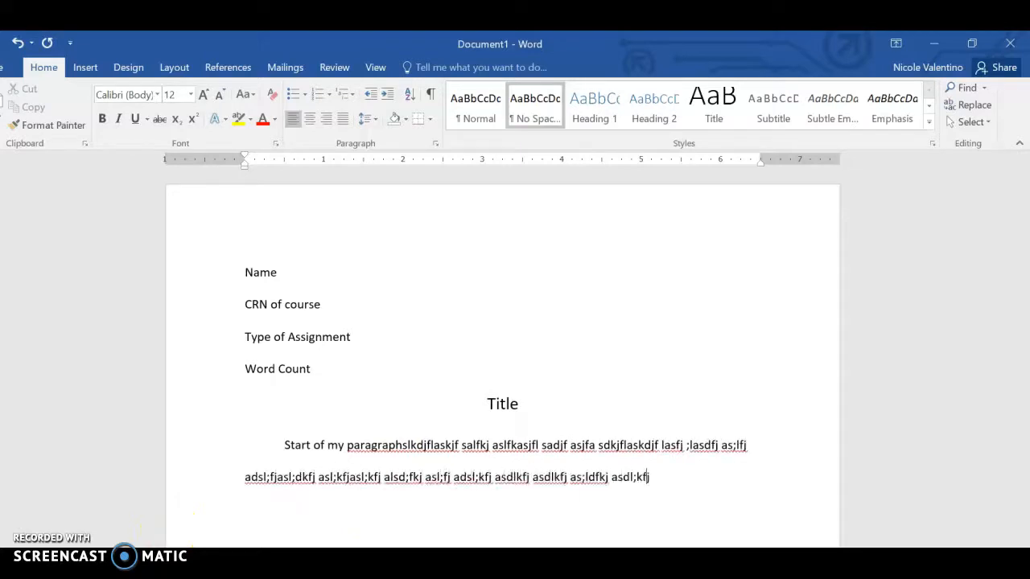
text( asl;dfkj sald;kfj asldk;fjals;kfj asl;kfj as;lkfj asl;dkfj as;lkfdj asld;fkj a)
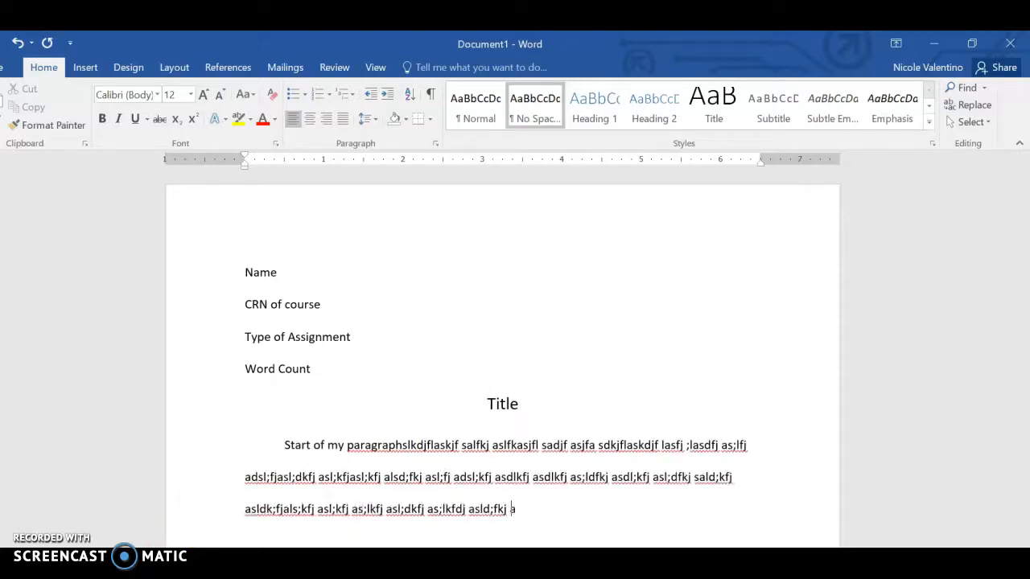
text(sl;dkfja s;lkfjasd;lfksjadf;lkasdjf als;dkfj as;lfkjsadf;lkasjd l;kasdjf)
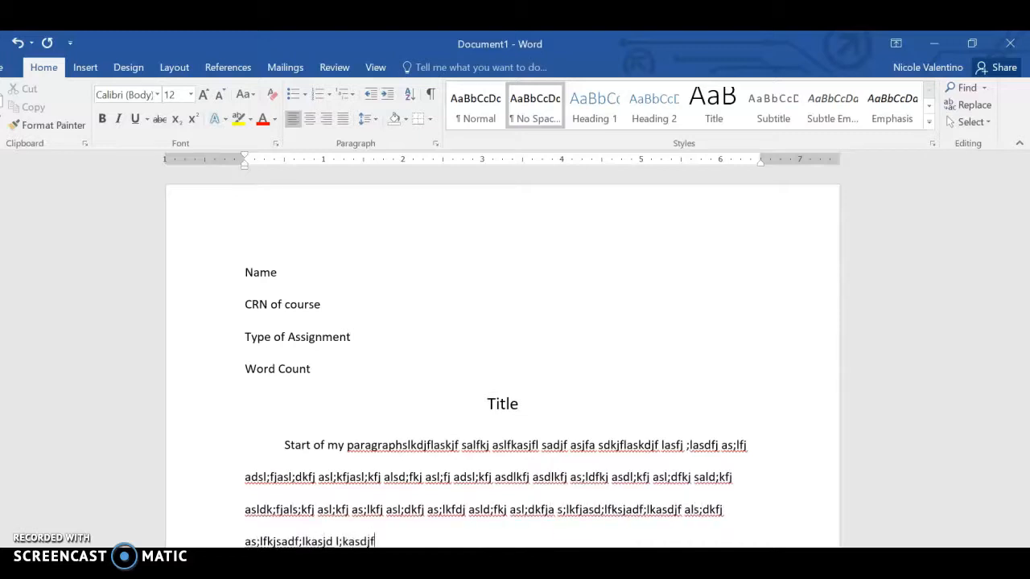
text(asl;kdjfasl;kdfjaslkdfj asldkfj asl;dkf jasdl;fk jasdl;fkjasflk;asdjfla;skd)
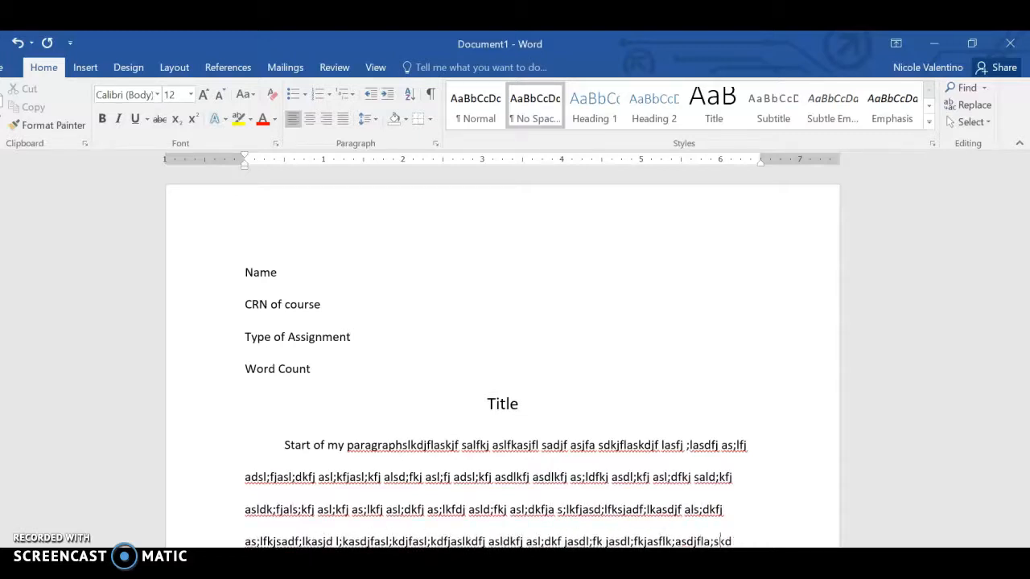
text(fj sal;kdfjasldk;fj las;kdf jlsa;dfjals)
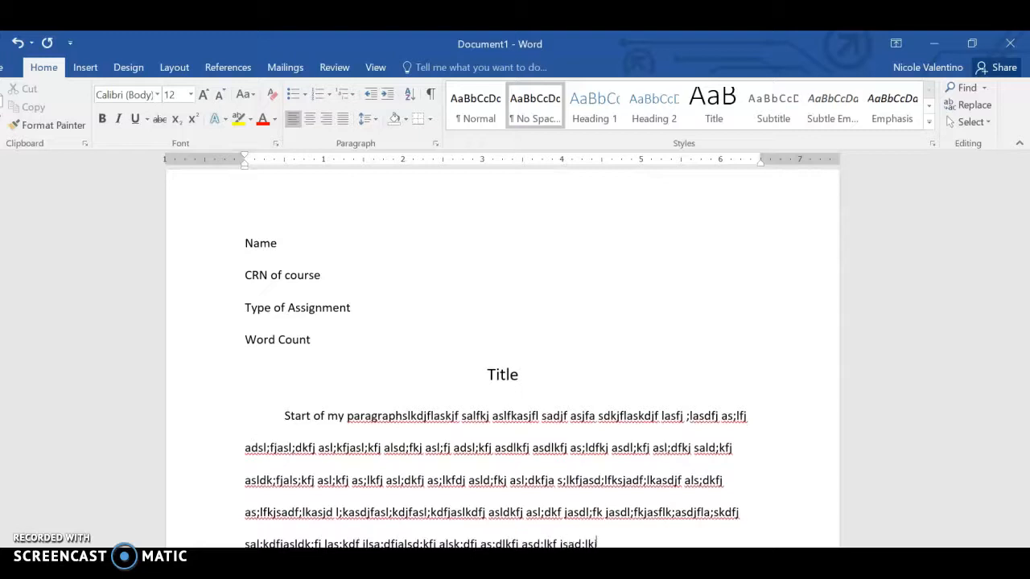
- Try indenting the paragraph's first line with spaces instead of a tab, and restore the single tab indent
click(285, 416)
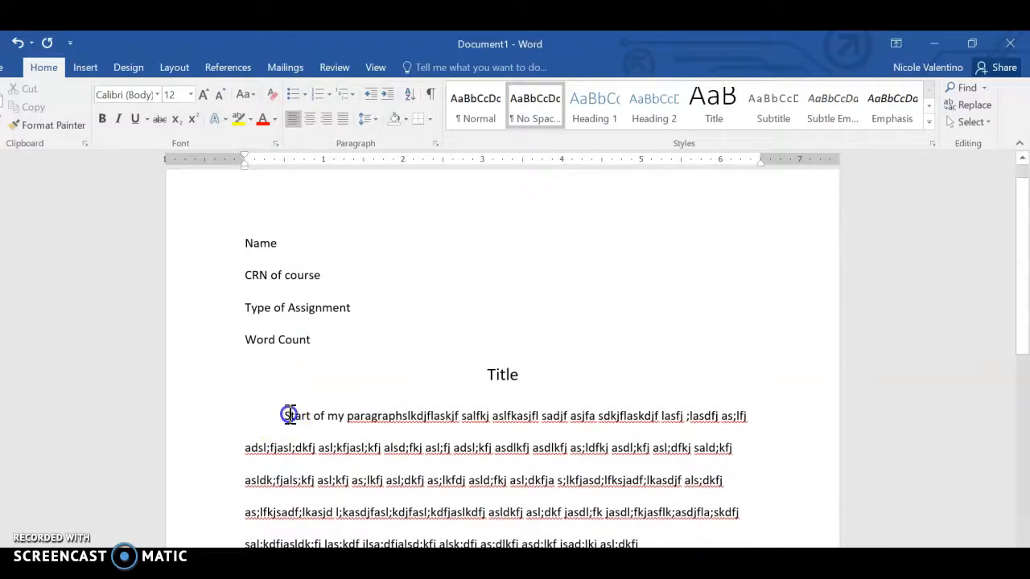
key(BackSpace)
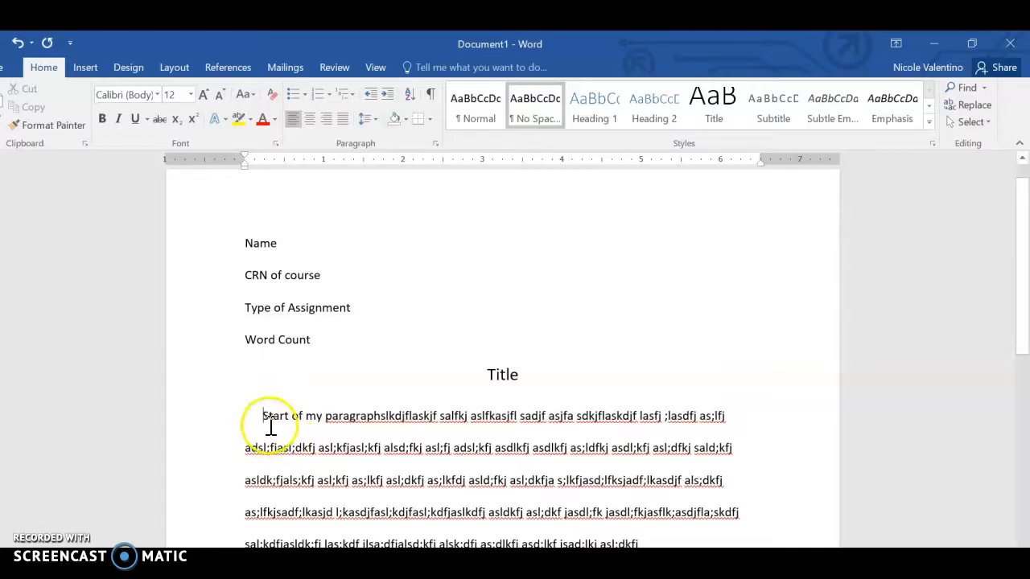
key(BackSpace)
key(BackSpace)
key(BackSpace)
key(BackSpace)
key(BackSpace)
key(BackSpace)
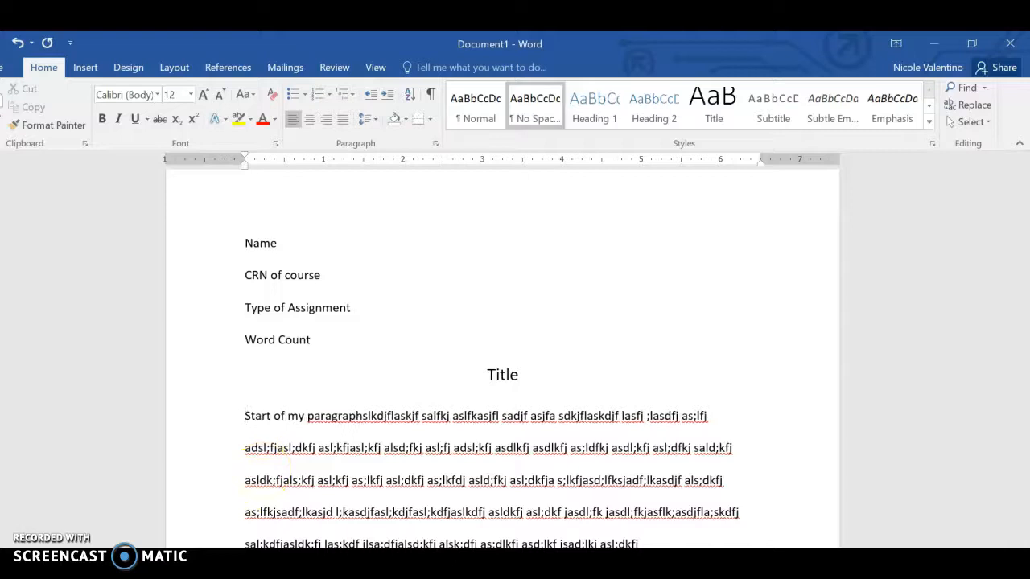
key(Tab)
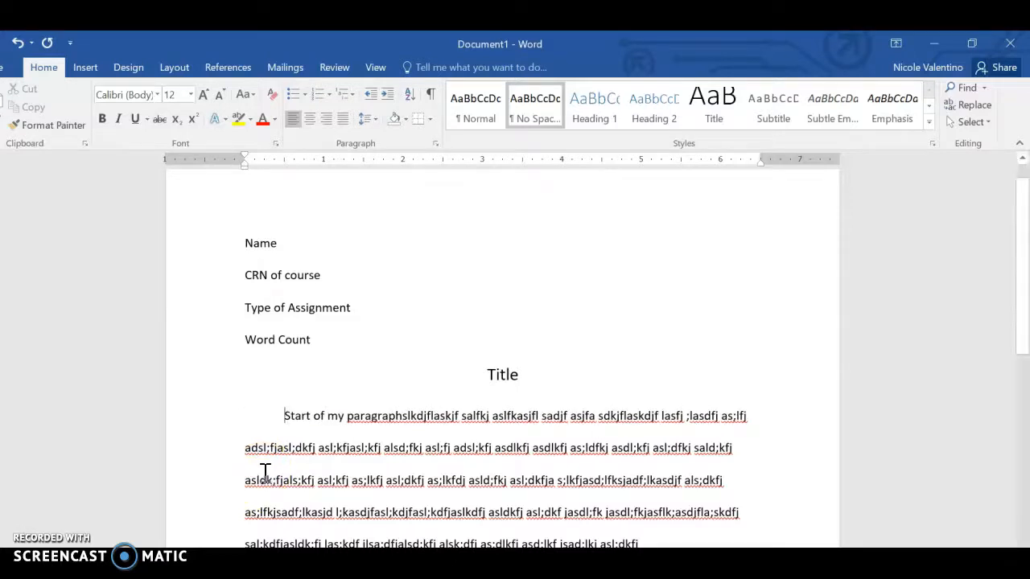
- Begin an indented "Start the next paragraph ….." paragraph with filler text, and lengthen the first paragraph by repeatedly pasting copies of its last four lines
key(Return)
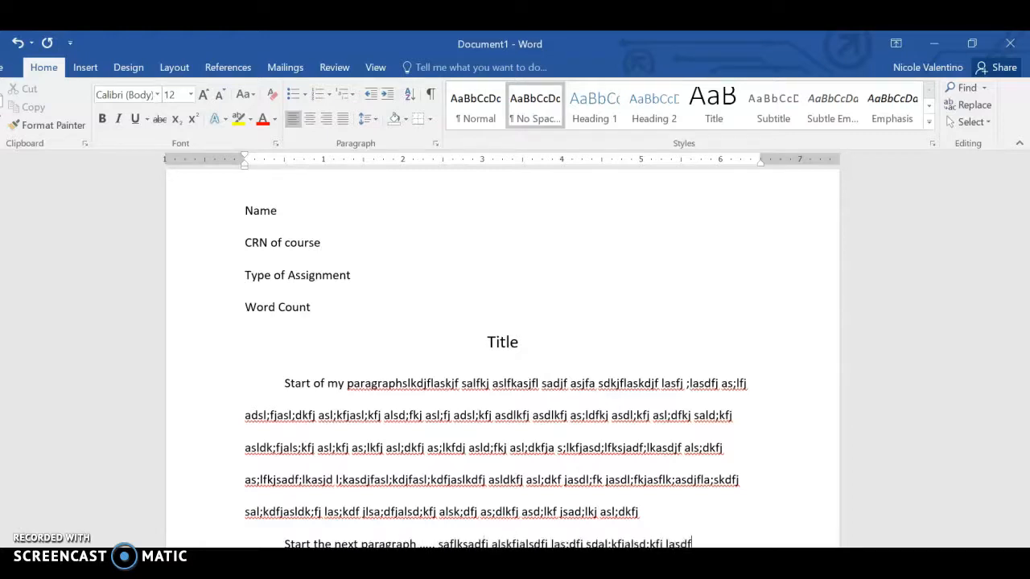
drag(644, 515, 245, 417)
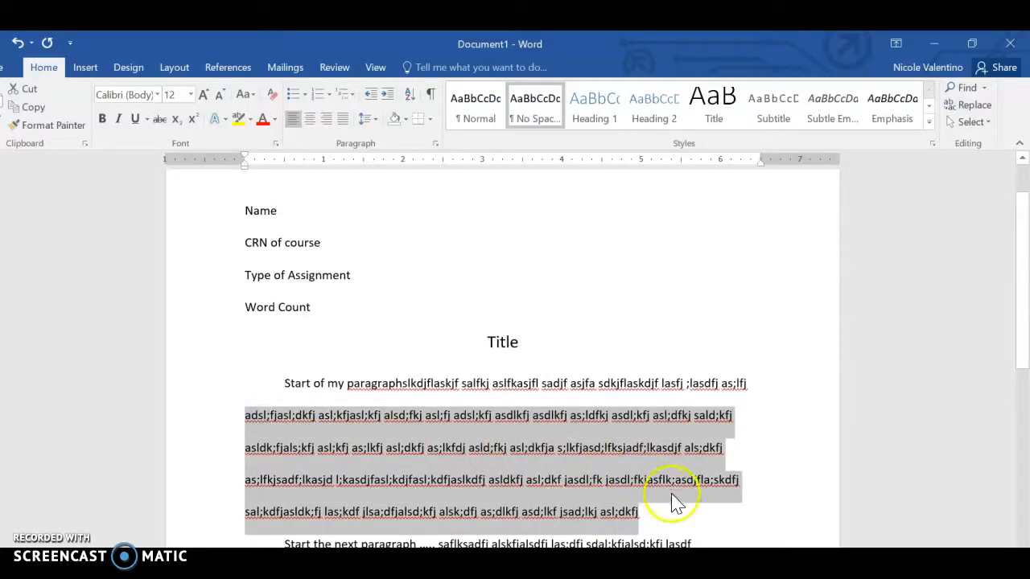
key(ctrl+c)
click(662, 504)
key(ctrl+v)
key(ctrl+v)
key(ctrl+v)
key(ctrl+v)
- Fill the short line within the first paragraph with extra random filler text
drag(1024, 378, 1025, 291)
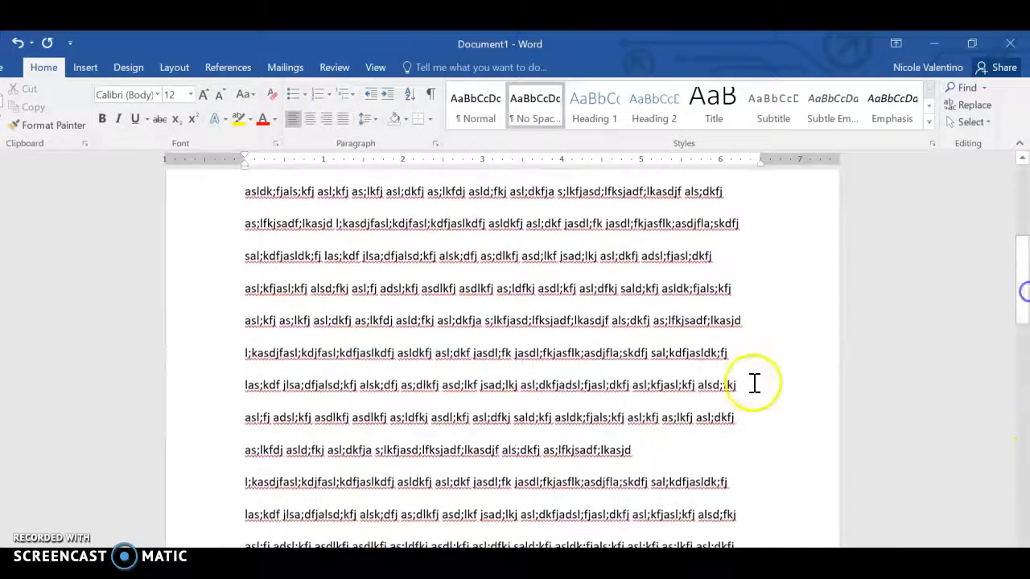
click(671, 456)
text(skdlfj skafskadf kashf kdsafhkasjhf)
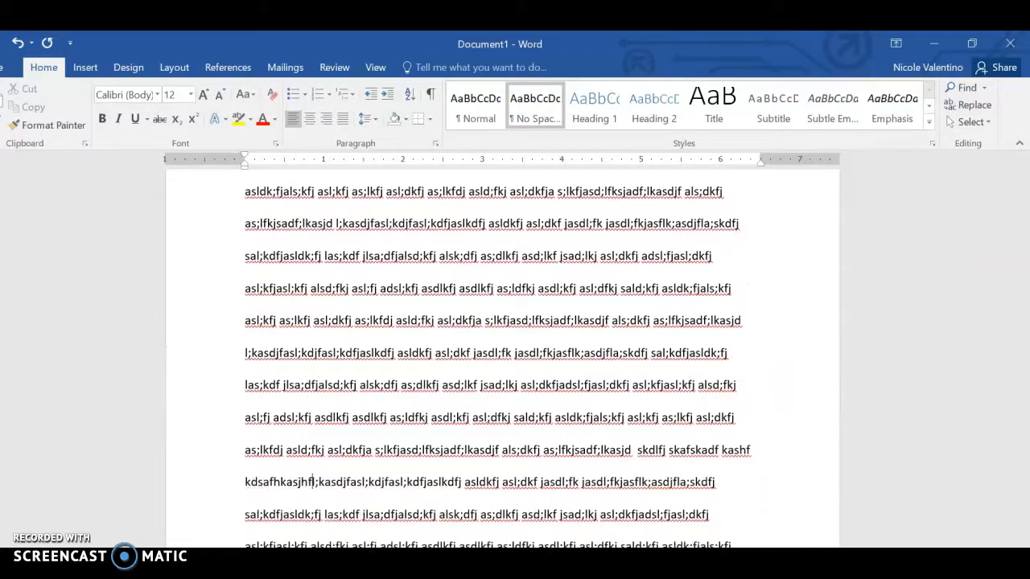
- Extend the second paragraph with random filler text, ending in "quote" followed by the in-text citation (Smith 89)
drag(1024, 287, 1024, 406)
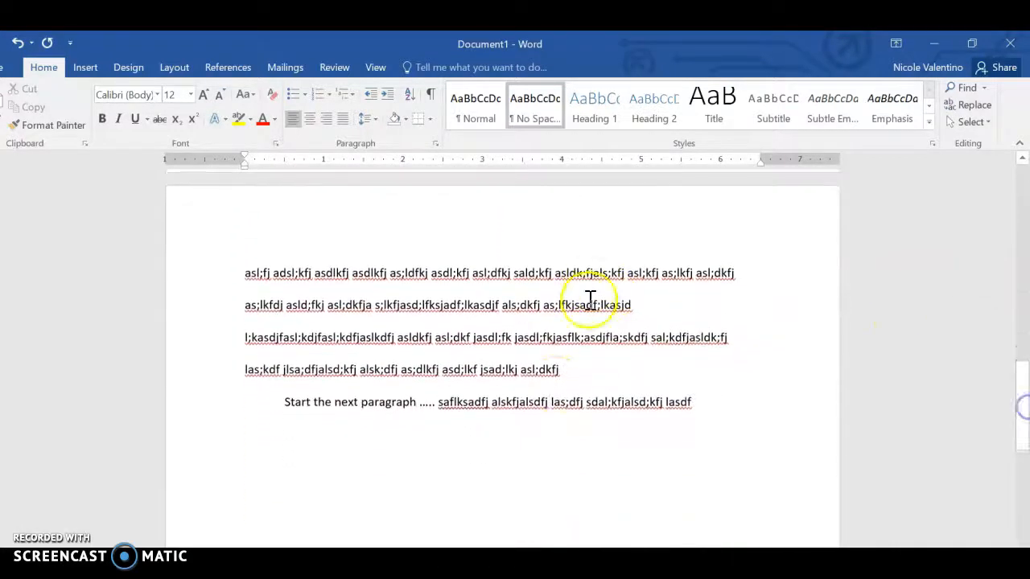
click(705, 402)
text(lskdfjlsk djflasjf laskfjlsda fjlsakjf laskdfj lasdfj sadl;fj asd;fkj asdl;fkj as;lfkjasd;lfkj as;dlfkj sl;afj sljf ;lasjf l;asjf lsajflj  “quote” (Smith 89).)
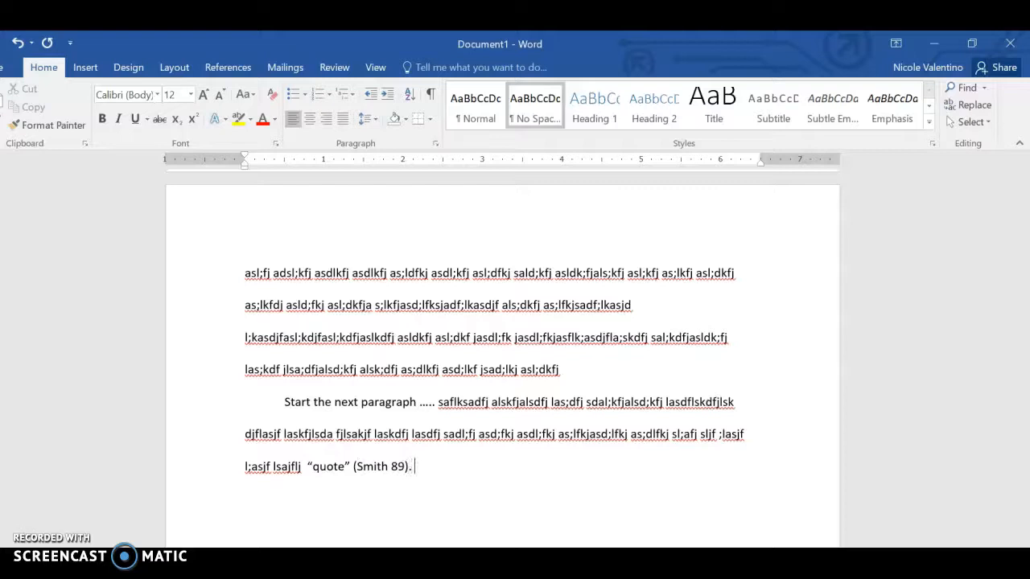
- Continue the second paragraph with filler text, "Introduce the next quote", a second "quote" cited as ("First Two Title"), and more filler
text(Slakfj laskfj alskjflaksdfj laksdjflsadkjfsaldkjfsaljgas;ldf jasdl;fkj asdl;fkj sa;lfkjasdl;fkj asdl;kj asdl;fkj as;lfkj asdl;fkjsad;lfkj asl)
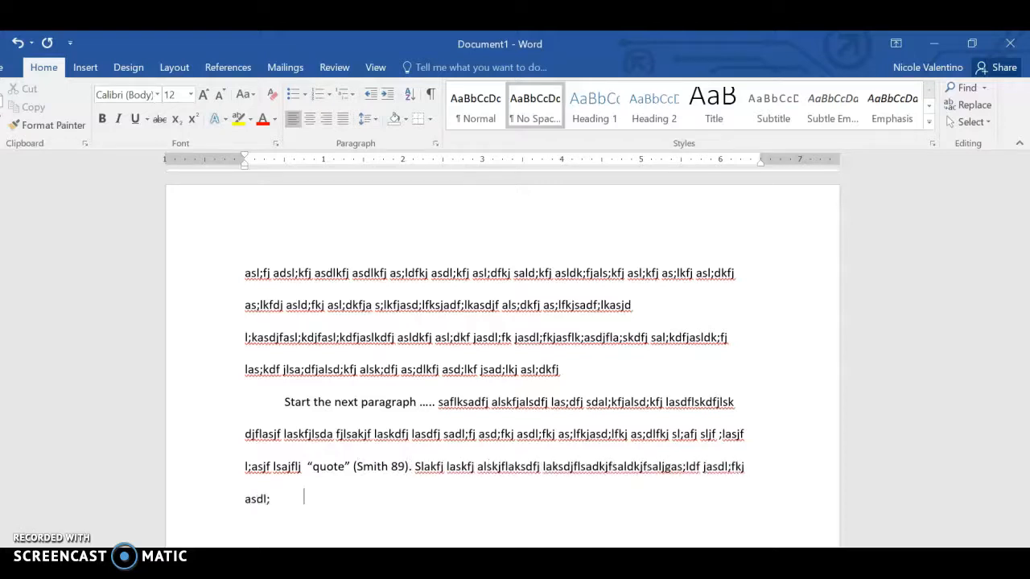
text(;dfkj asld;kfj asld;kfj)
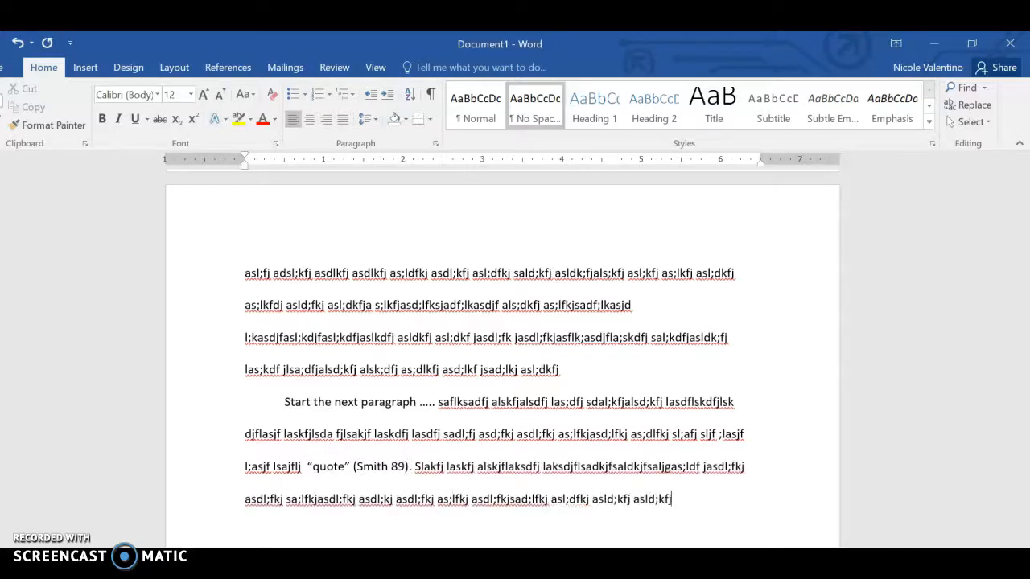
text(sald;kfj als;kdjfsal;dfkj sad;lfkj asdlkfj asdl;kfj sadl;kfj asd;lkfj asd;lfkj sda;lfkjas df;lskadjf sa;ldfkj asdlfkj)
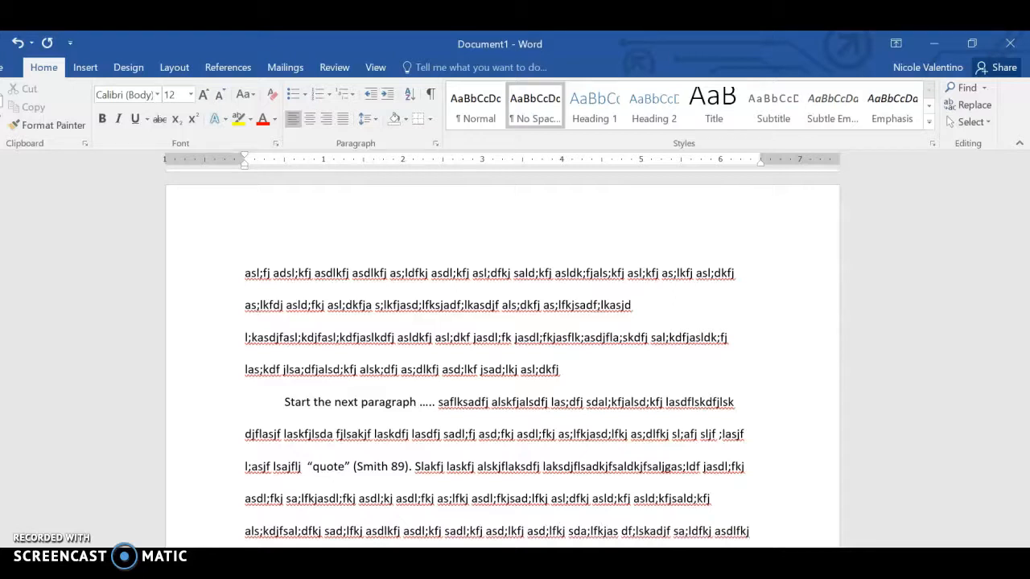
scroll(502, 359, down, 1)
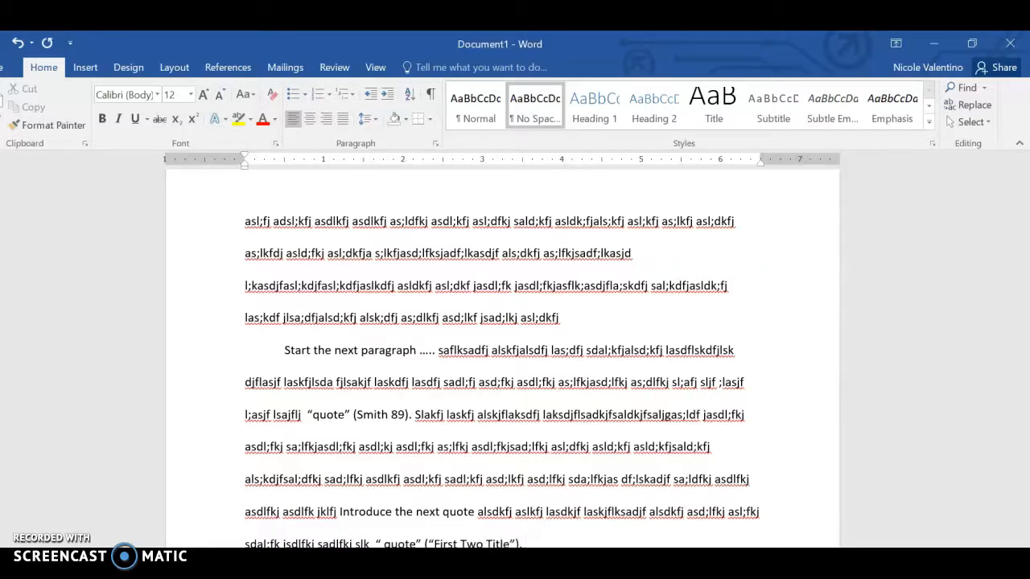
text(kj asd;lfkj asdf;lkjsad lkjsaidf;lasdkf)
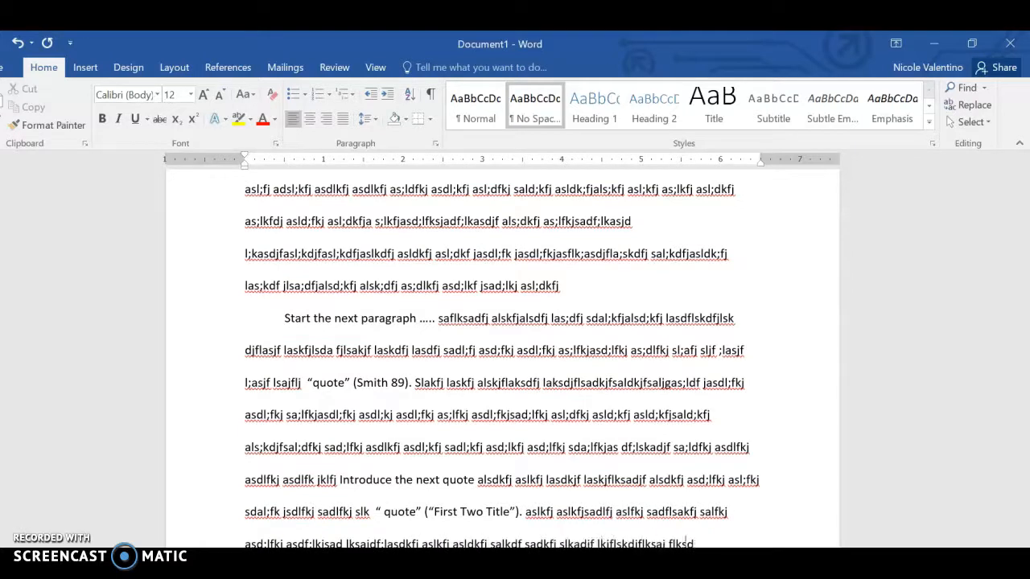
drag(1014, 430, 1019, 268)
drag(425, 286, 531, 475)
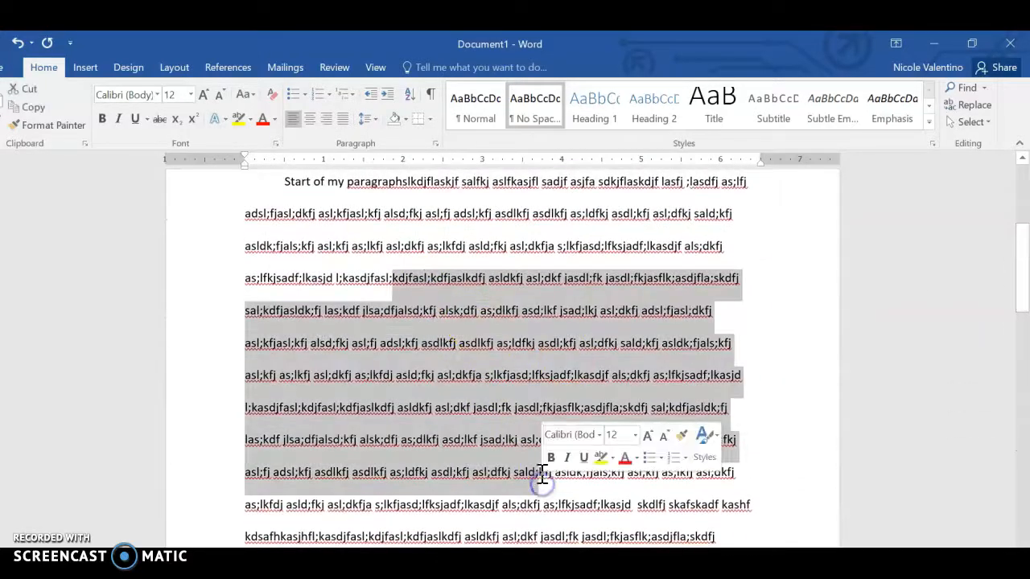
click(453, 435)
- Consult the assignment page in the browser for the course number, then change the heading lines to "CRN 23488" and "Assignment"
drag(1024, 270, 1020, 192)
drag(246, 303, 329, 304)
key(alt+Tab)
drag(1026, 316, 1026, 221)
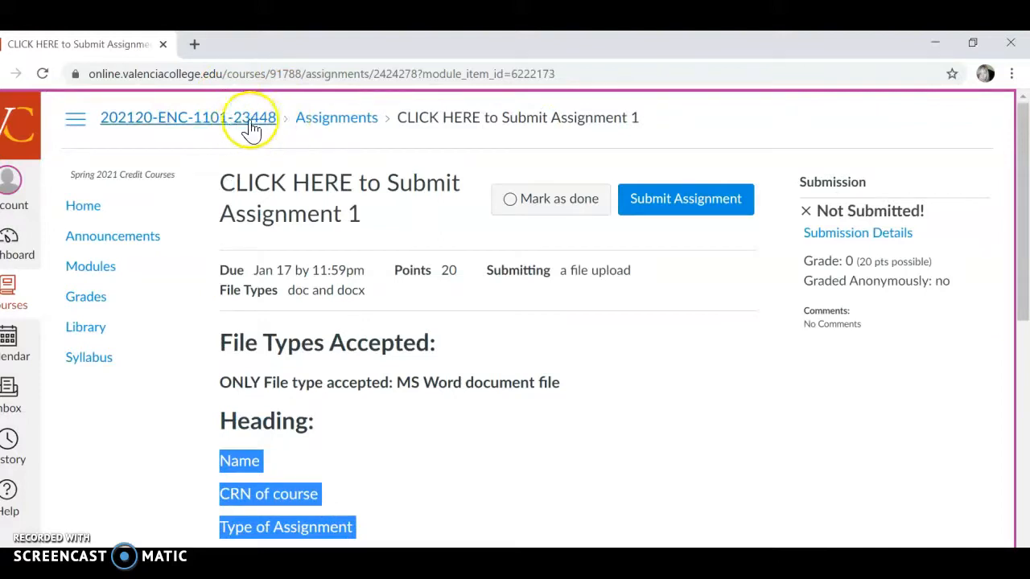
key(alt+Tab)
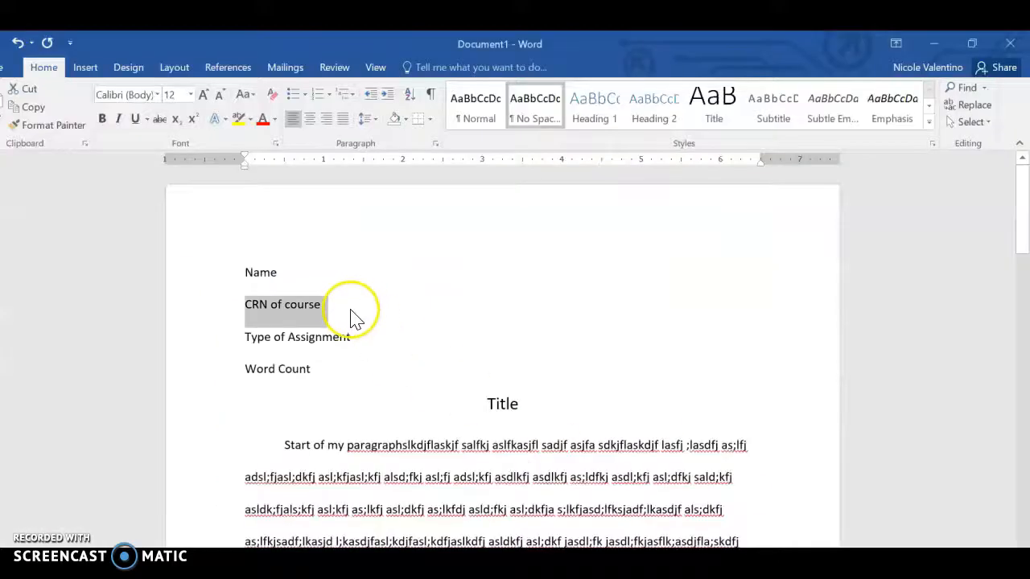
text(EN)
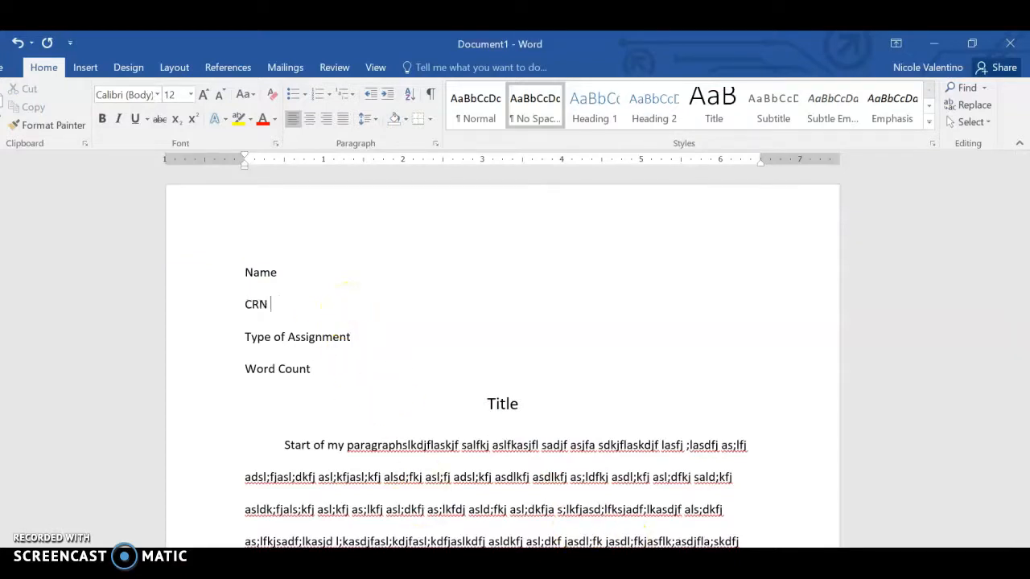
key(alt+Tab)
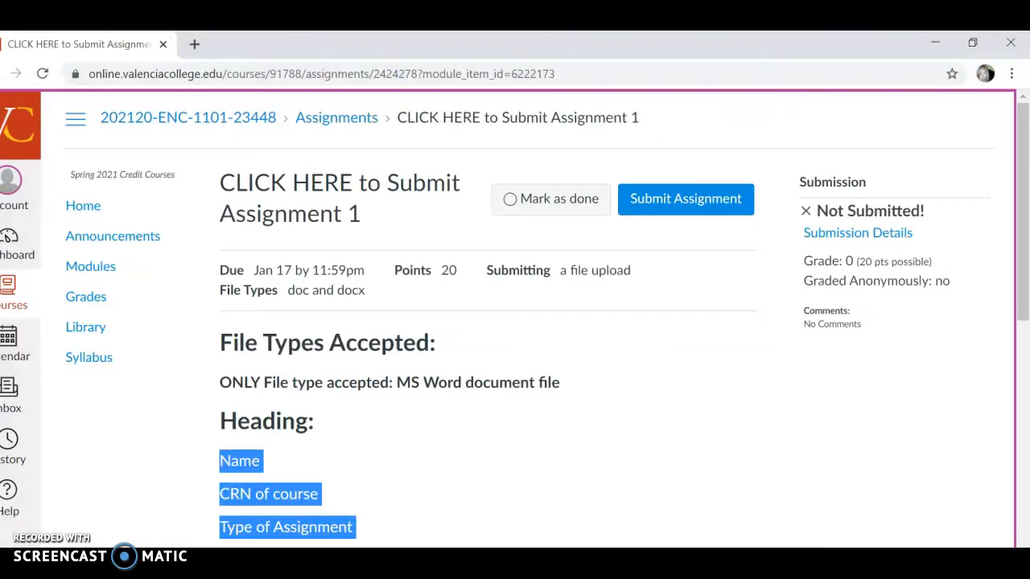
key(alt+Tab)
text(23)
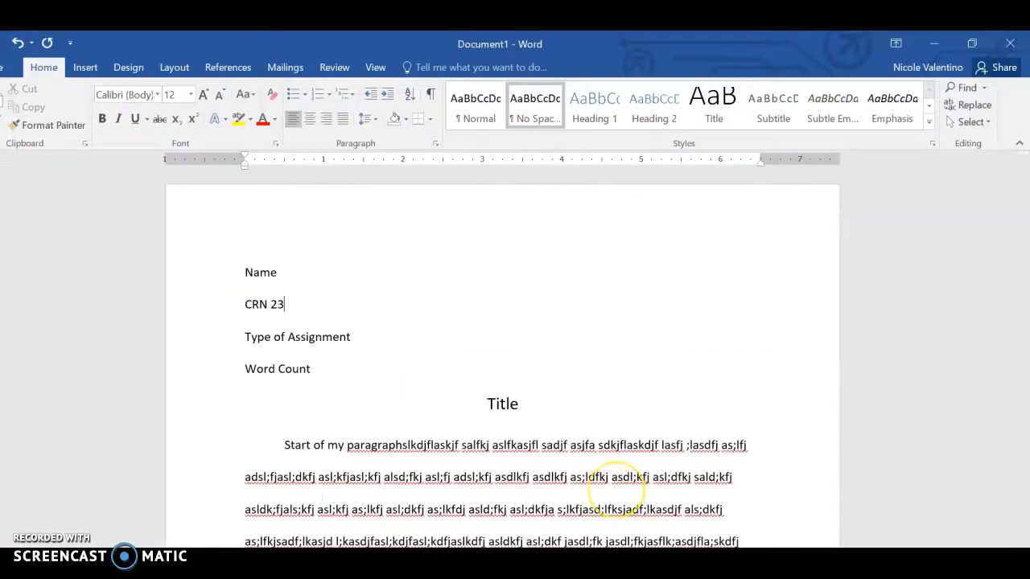
drag(249, 339, 352, 346)
text(As)
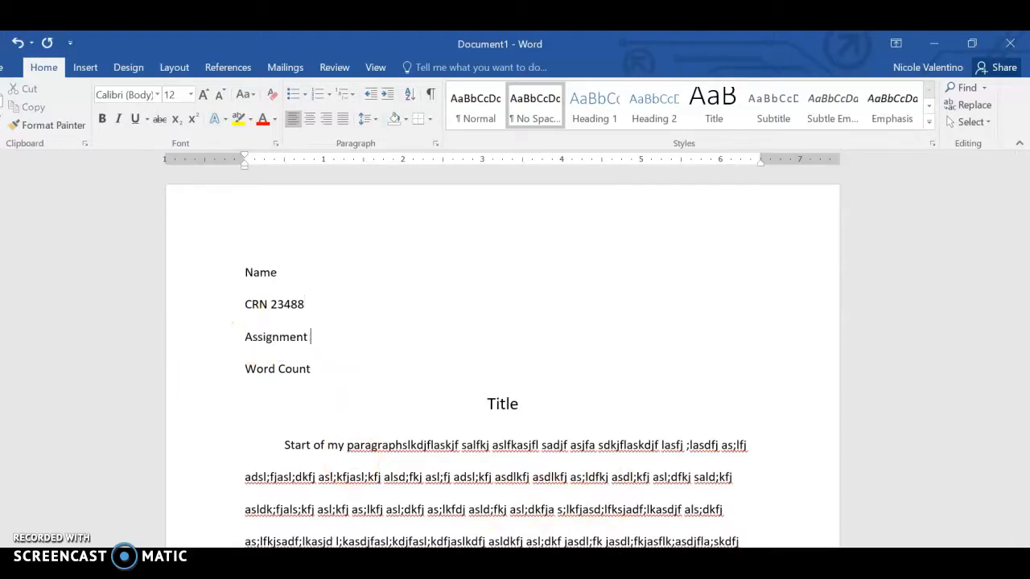
- Try a numbered list between the title and the first paragraph, undo the numbering and restore the paragraph's tab indent
click(288, 447)
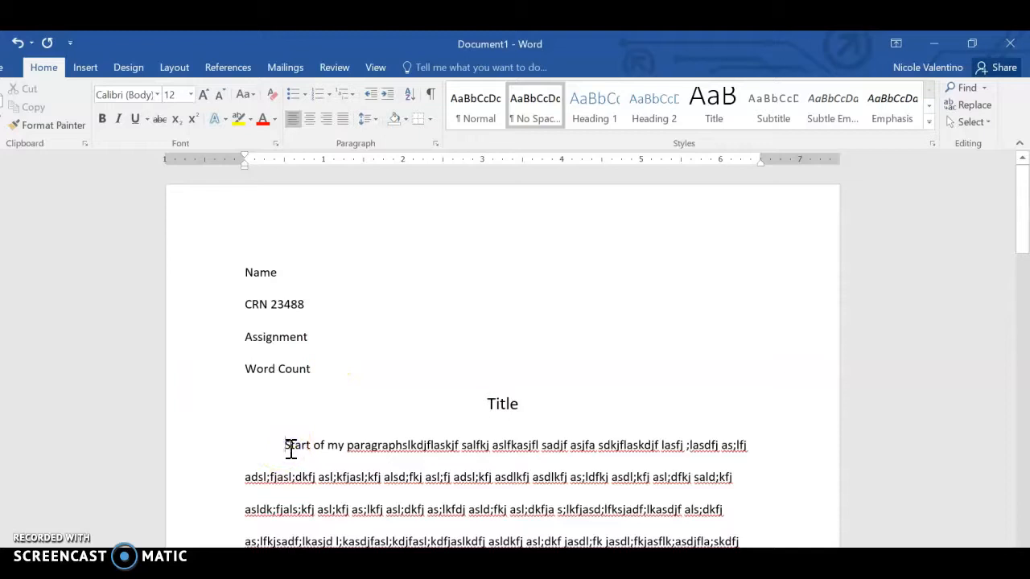
key(Return)
text(1.)
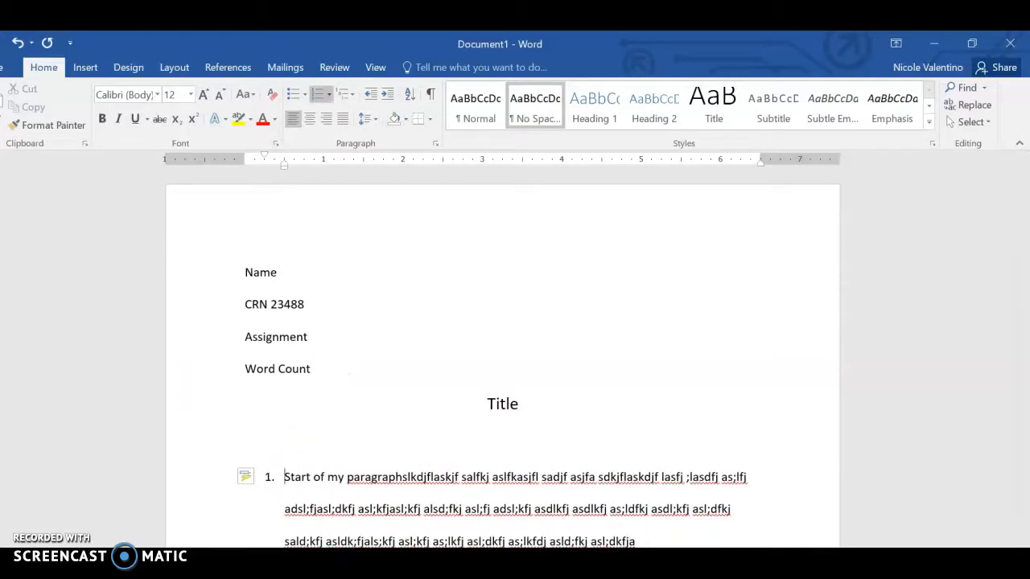
key(Return)
key(Return)
key(Return)
key(Return)
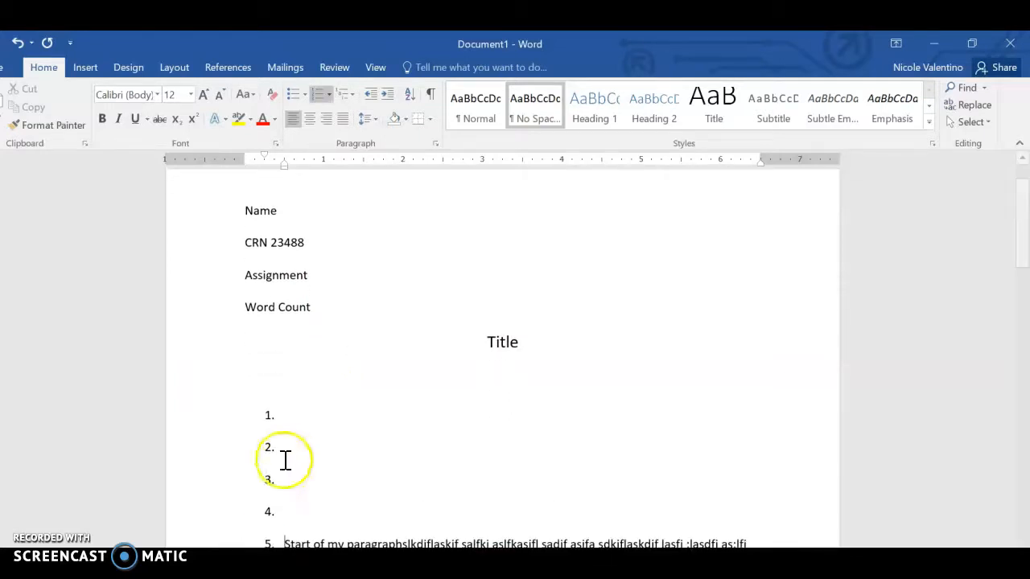
click(297, 433)
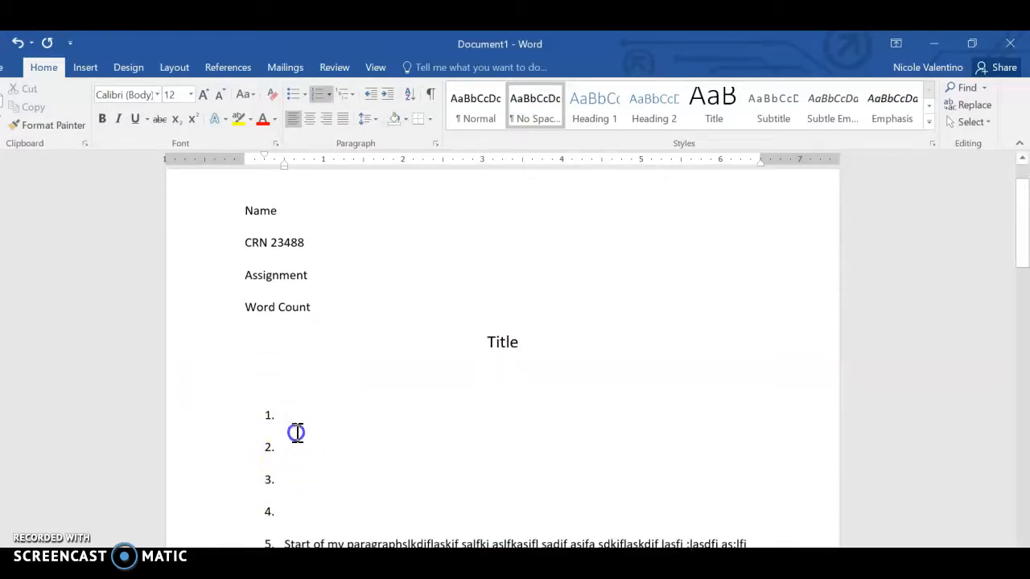
click(18, 44)
click(18, 44)
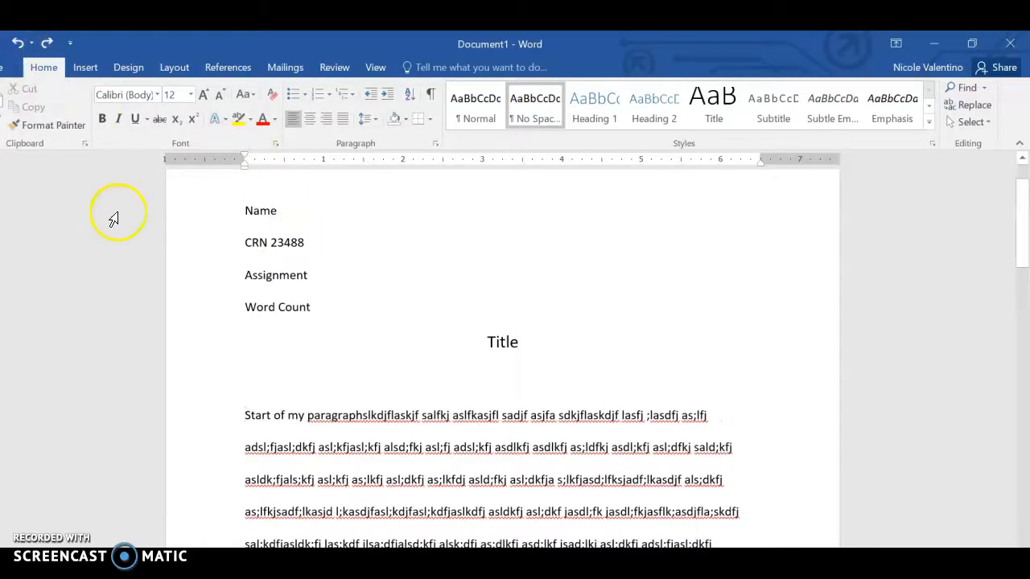
key(Tab)
- Change the heading's assignment line to "Essay 1 Final" and its word count line to "Word Count 284"
drag(246, 276, 322, 279)
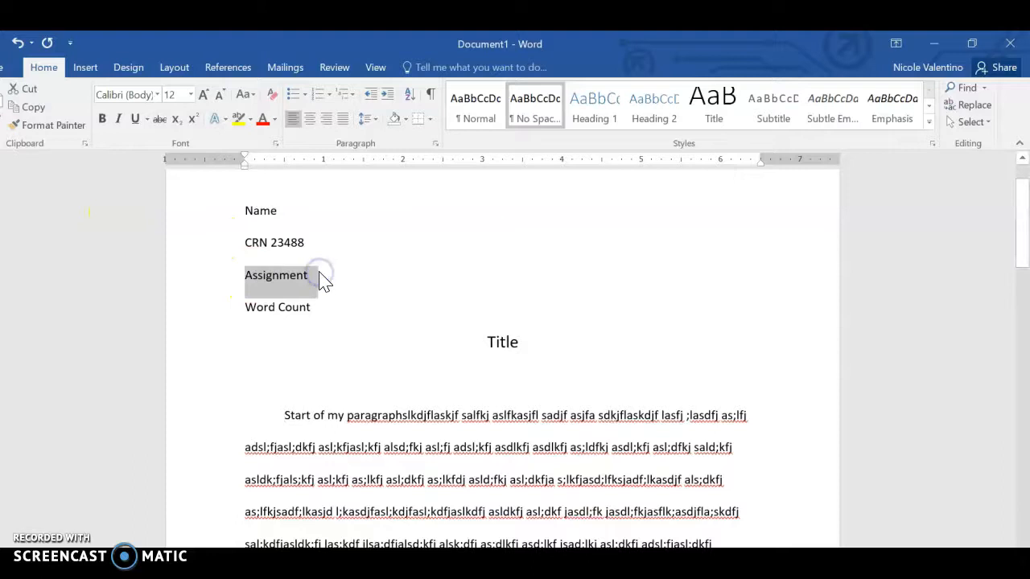
text(Essay 1 Final)
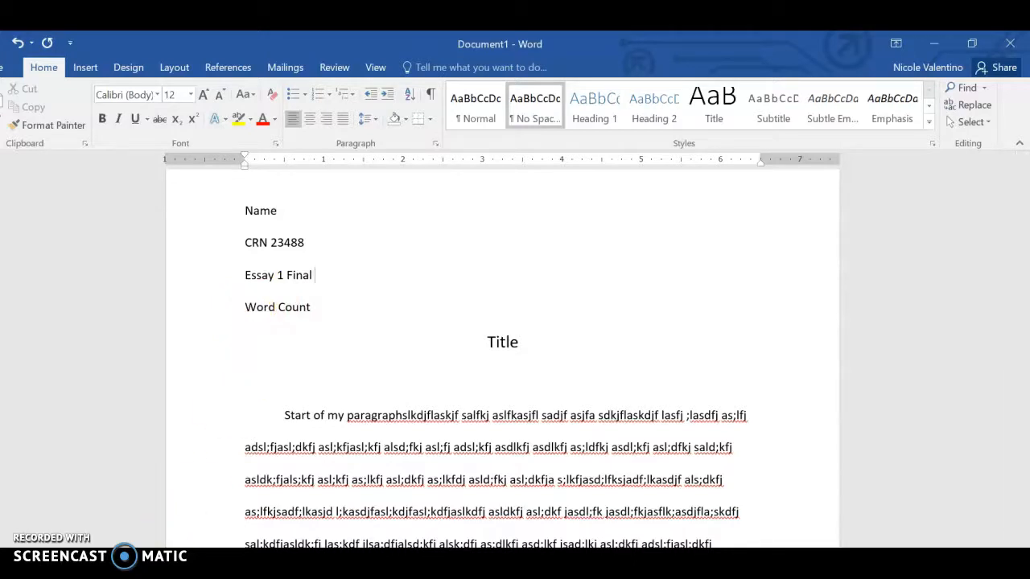
drag(245, 308, 311, 315)
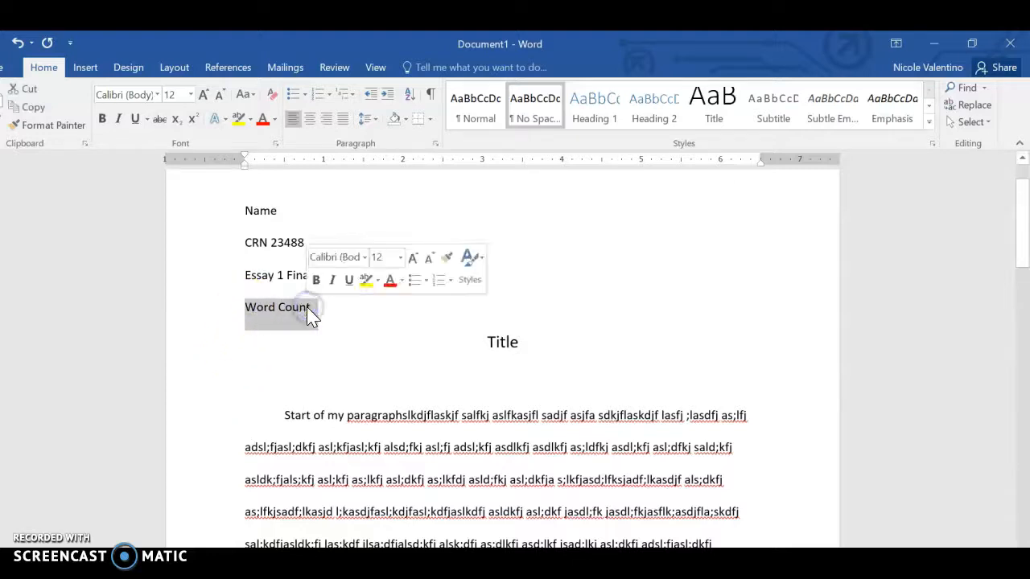
text(Wor)
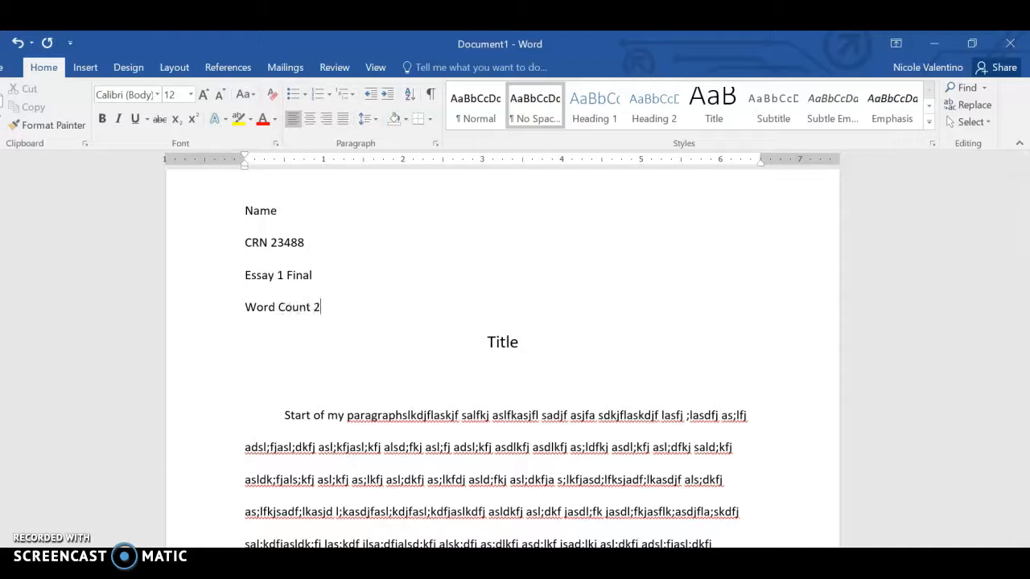
key(BackSpace)
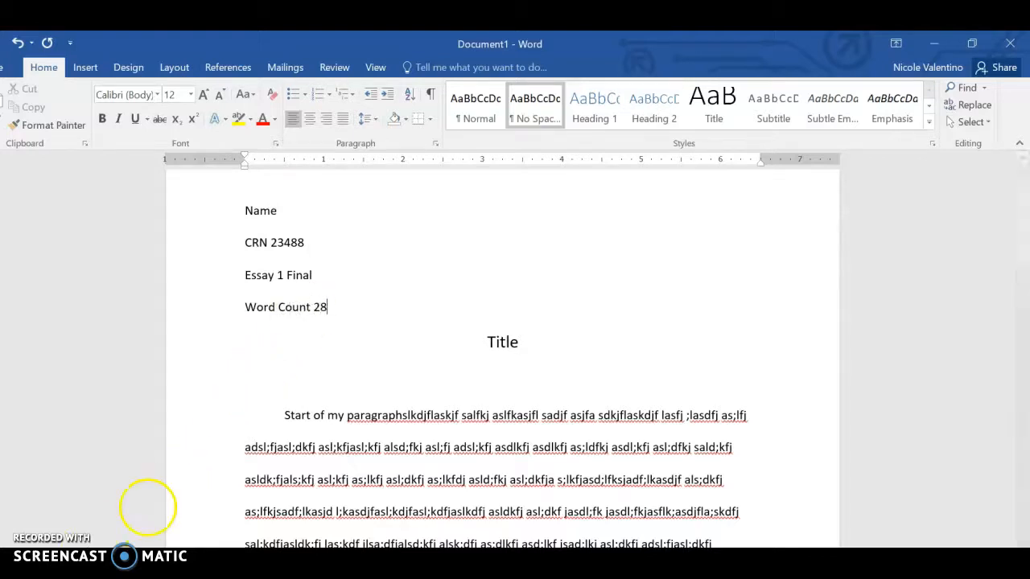
text(4)
drag(315, 314, 345, 307)
click(363, 386)
click(357, 418)
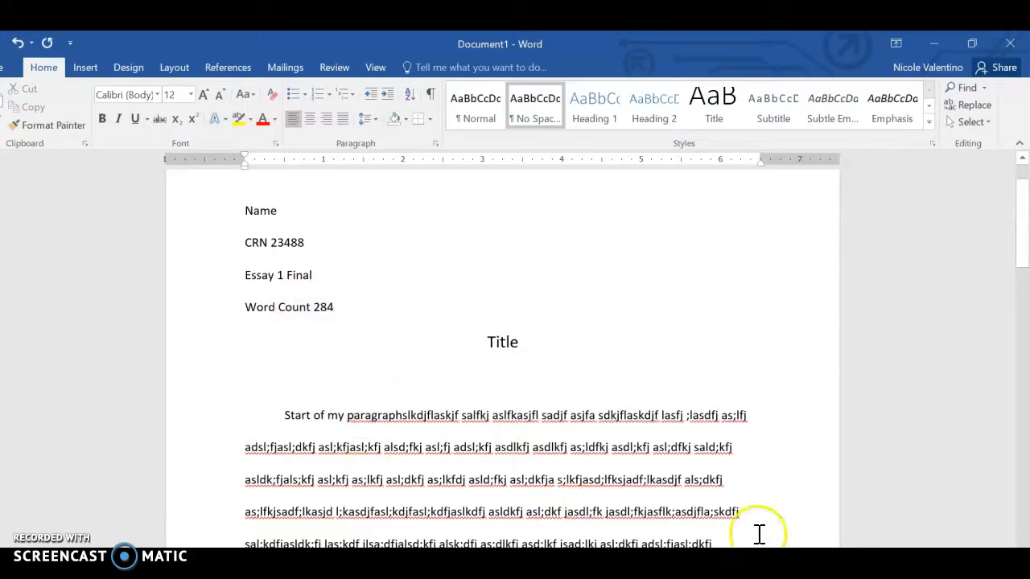
- Add blank lines after the last paragraph until a new page starts, and enter "Works Cited" on its first line
drag(1023, 225, 1023, 500)
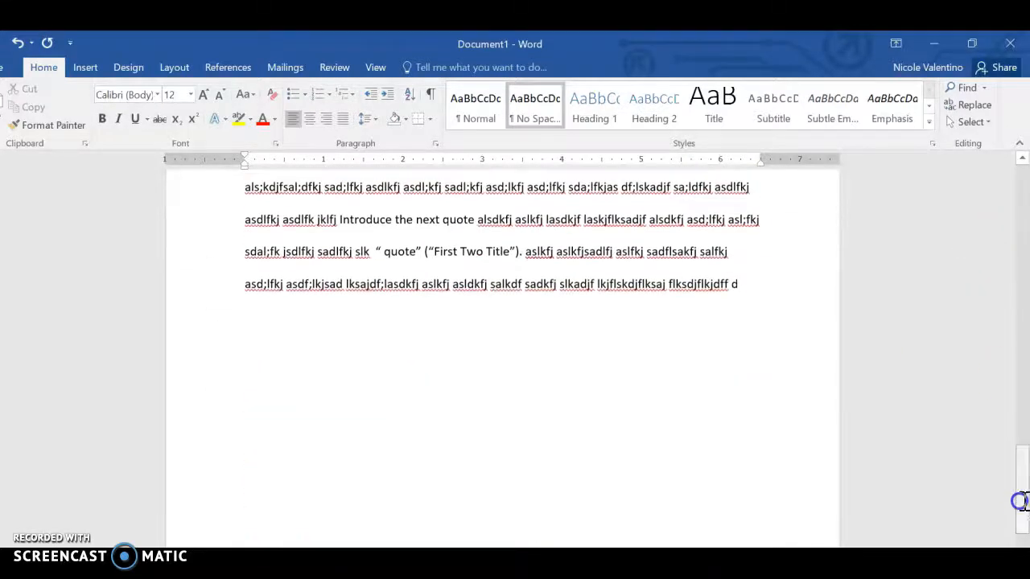
click(755, 272)
key(Return)
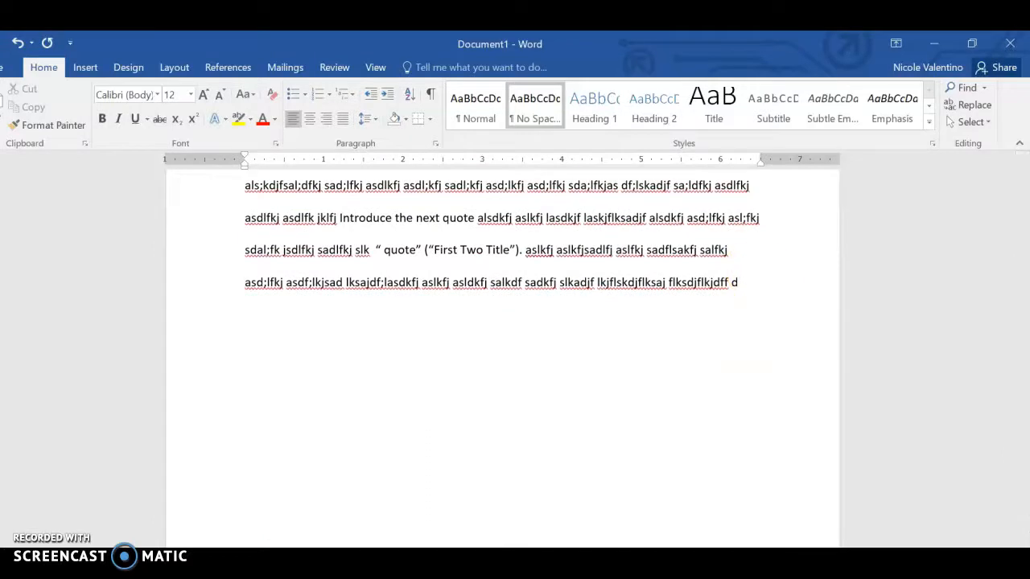
click(749, 279)
key(Return)
key(Return)
key(Return)
key(Return)
key(Return)
key(Return)
key(Return)
key(Return)
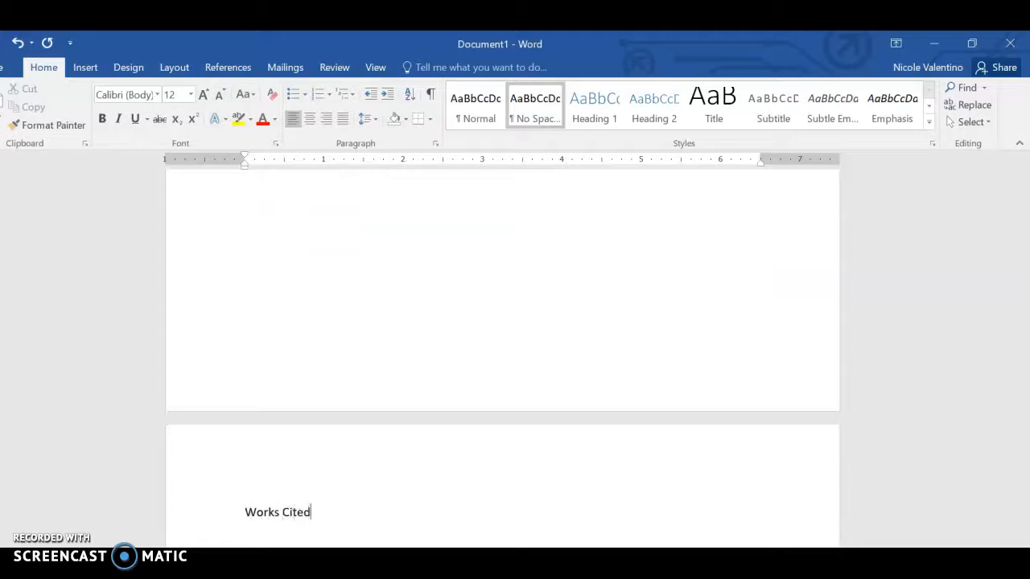
text(Works Cited)
- Center the "Works Cited" line and add a left-aligned blank line below it
click(225, 518)
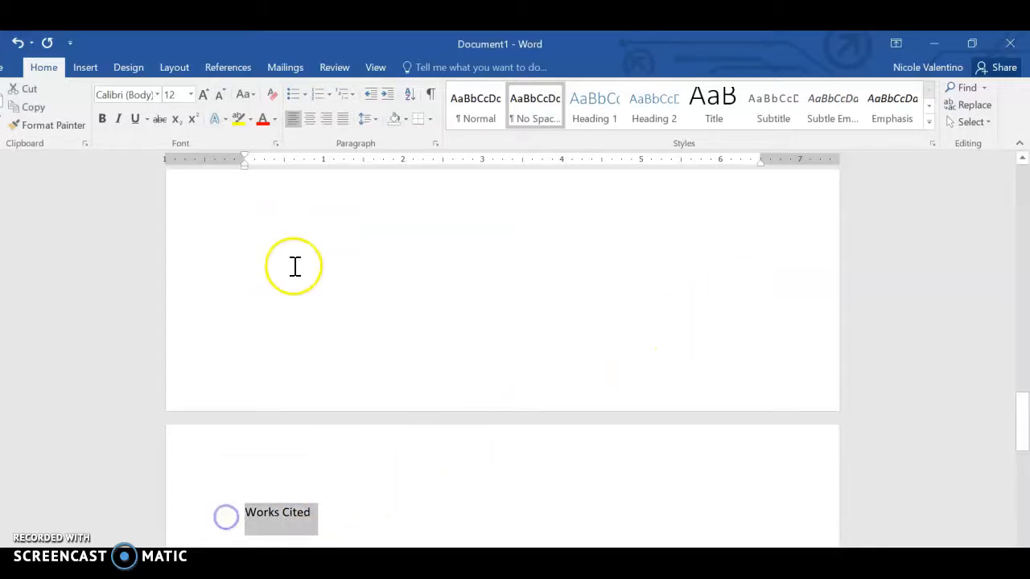
click(309, 118)
click(570, 501)
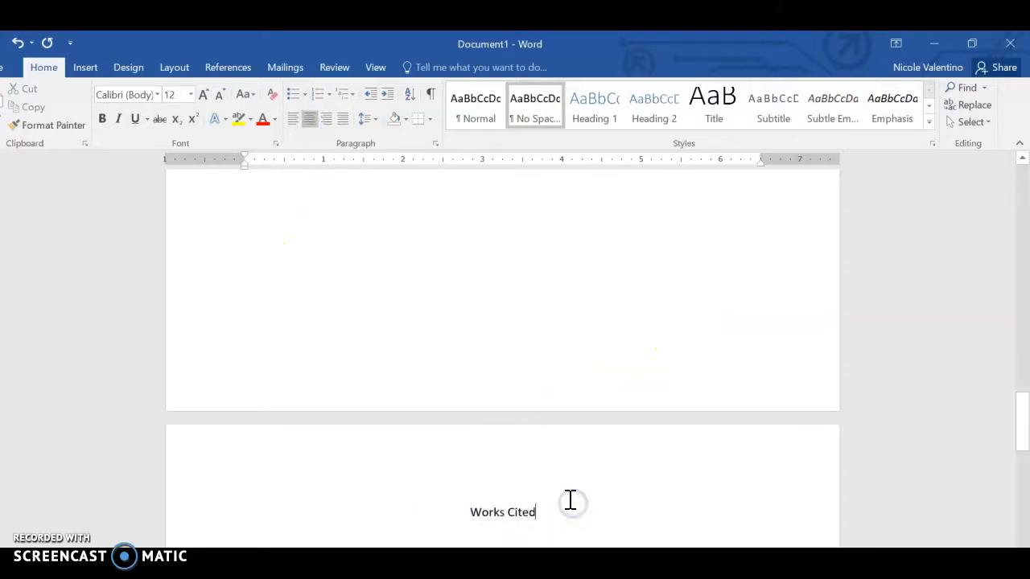
key(Return)
click(292, 126)
click(292, 119)
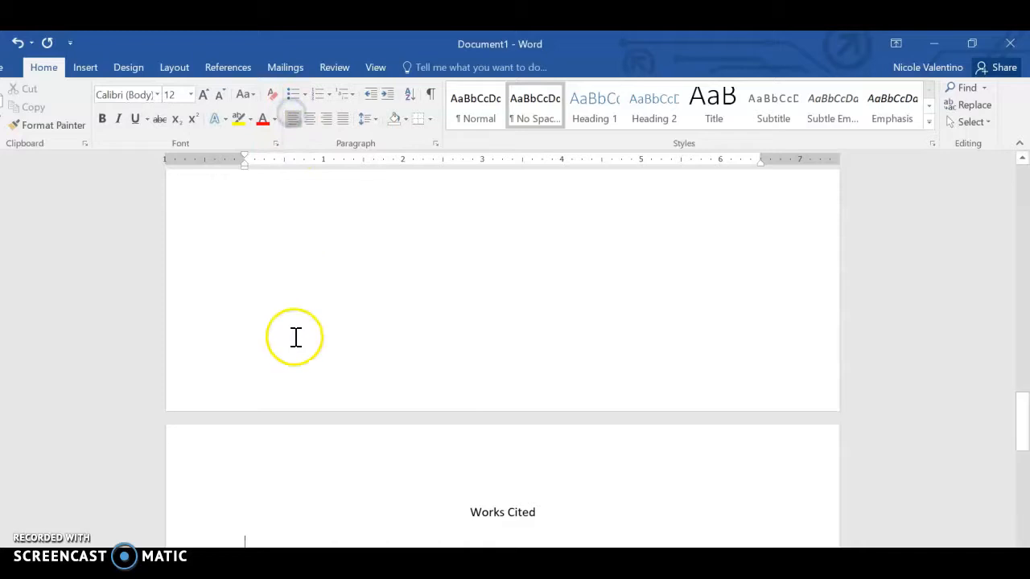
- Enter a two-line placeholder entry starting with "Start here" below "Works Cited" and indent its second line by one tab
text(Start here asldkfjaslkdfjlka sjlaskdjf laskjf lkasdjf laksdjf lasdkjf alsdkfj alskj)
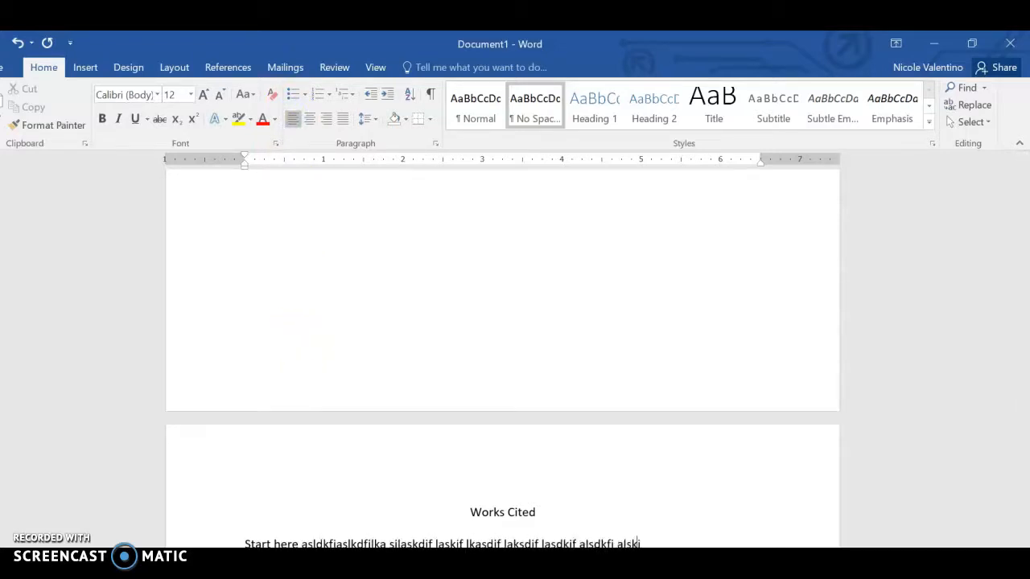
text(sdjf lksadjf lksajdflkasjlfjslkf jaslkfj lsakj flksajf lksajf kdkfjsdjf)
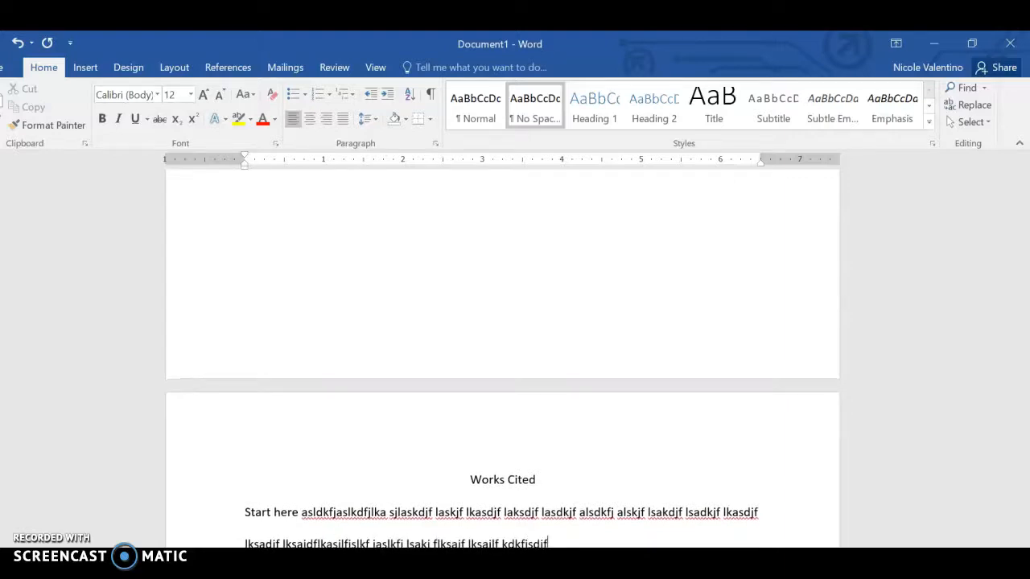
click(241, 544)
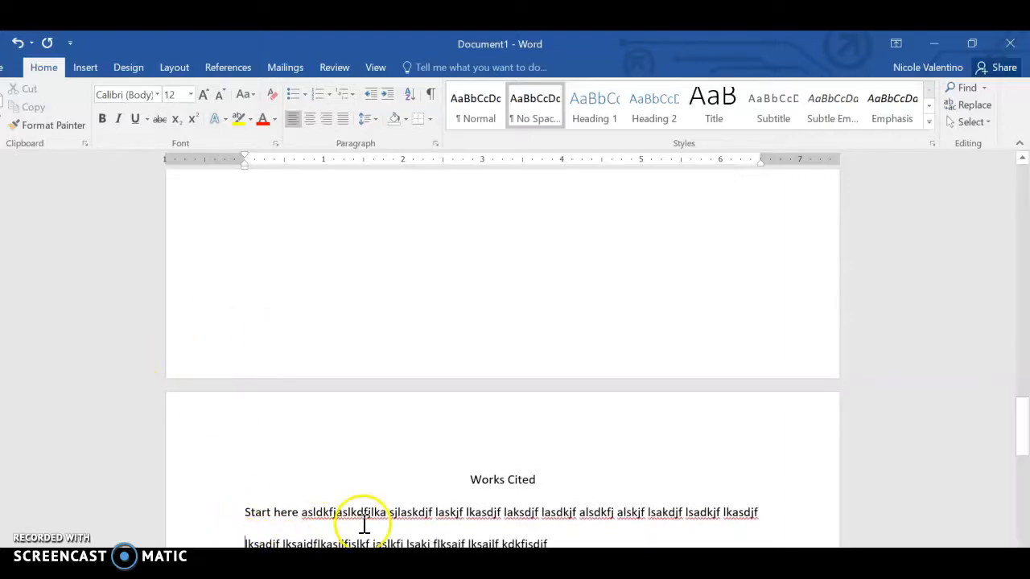
key(Tab)
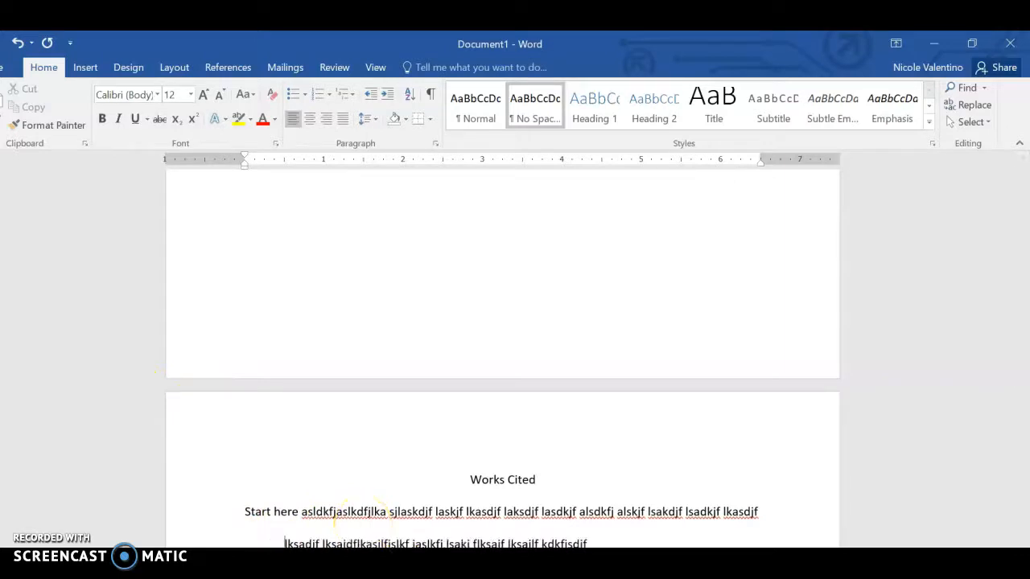
- Duplicate the two-line entry until the Works Cited page holds four, and remove the blank line after the first one
drag(1022, 429, 1023, 442)
click(588, 468)
drag(588, 468, 246, 427)
key(ctrl+c)
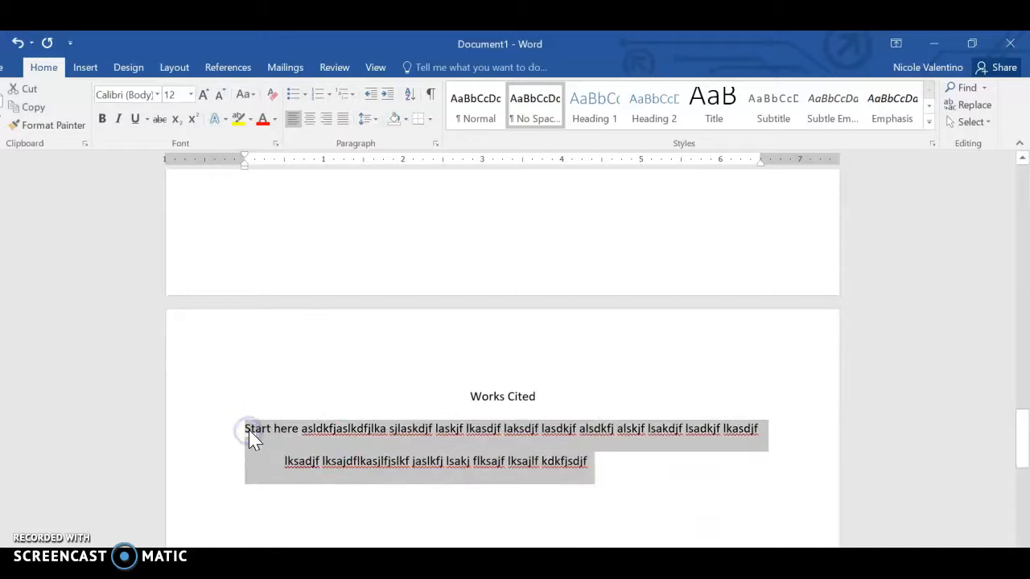
click(692, 510)
key(Return)
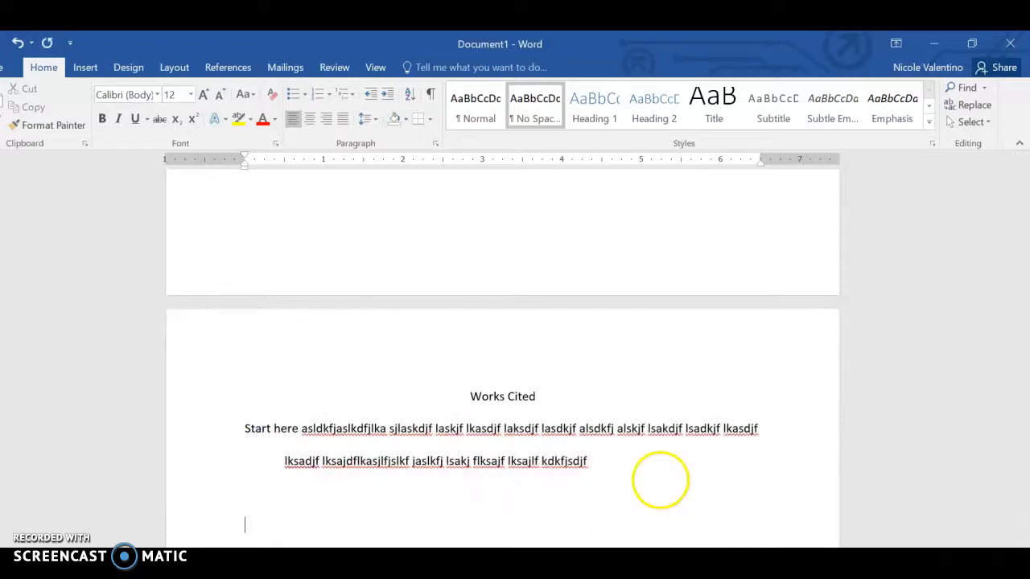
key(ctrl+v)
key(ctrl+v)
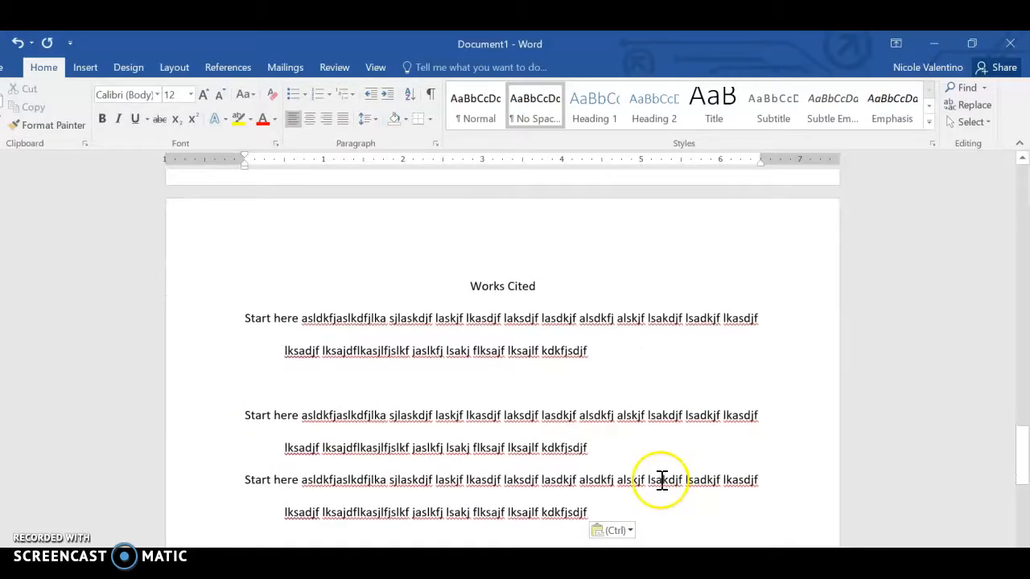
scroll(494, 294, down, 2)
click(472, 324)
key(Delete)
- Change the first word of the first Works Cited entry to "Atart" and that of the second entry to "Bart"
click(244, 252)
text(A)
key(Delete)
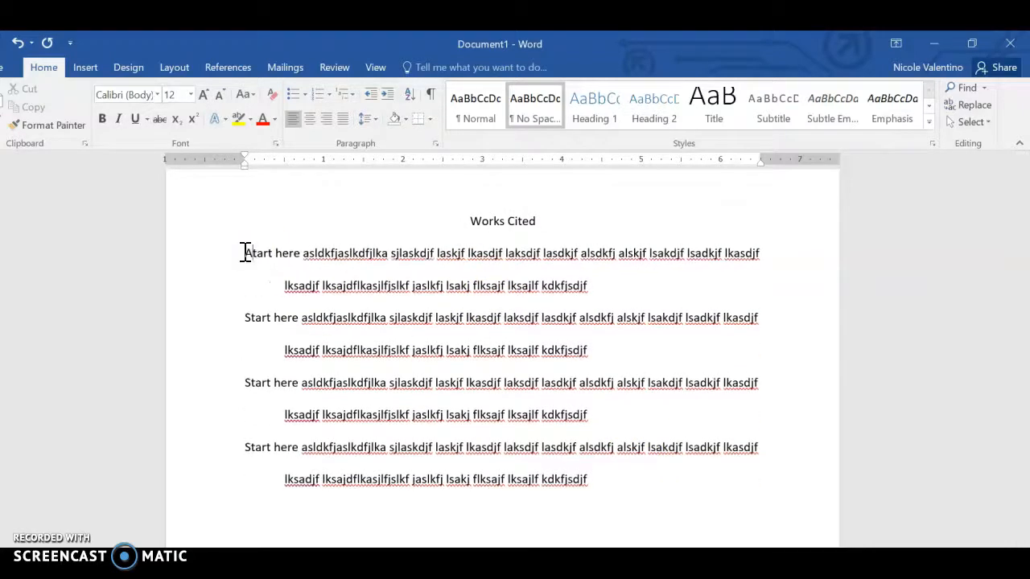
key(Page_Down)
key(Page_Down)
key(Page_Down)
key(Page_Down)
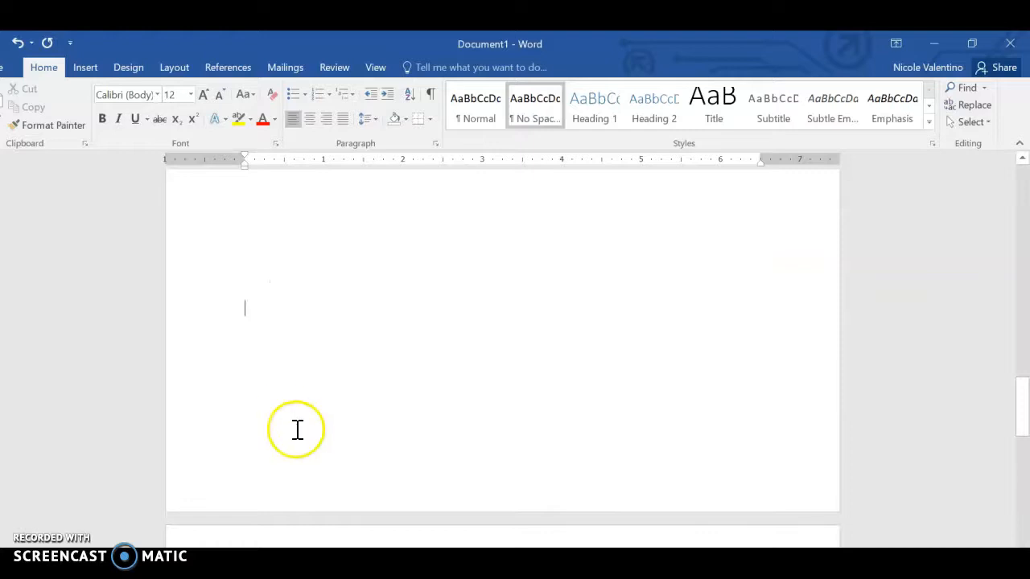
drag(1023, 391, 1018, 450)
click(254, 295)
key(BackSpace)
key(BackSpace)
text(B)
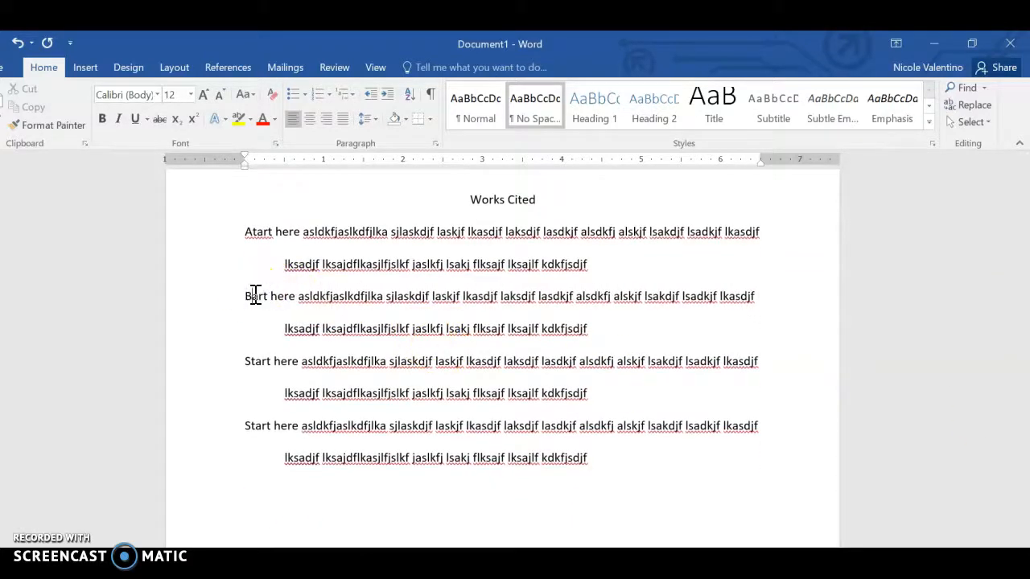
- Change the first word of the third Works Cited entry to "Vtart" and that of the fourth entry to "Ztart"
click(245, 368)
key(Delete)
text(V)
click(246, 426)
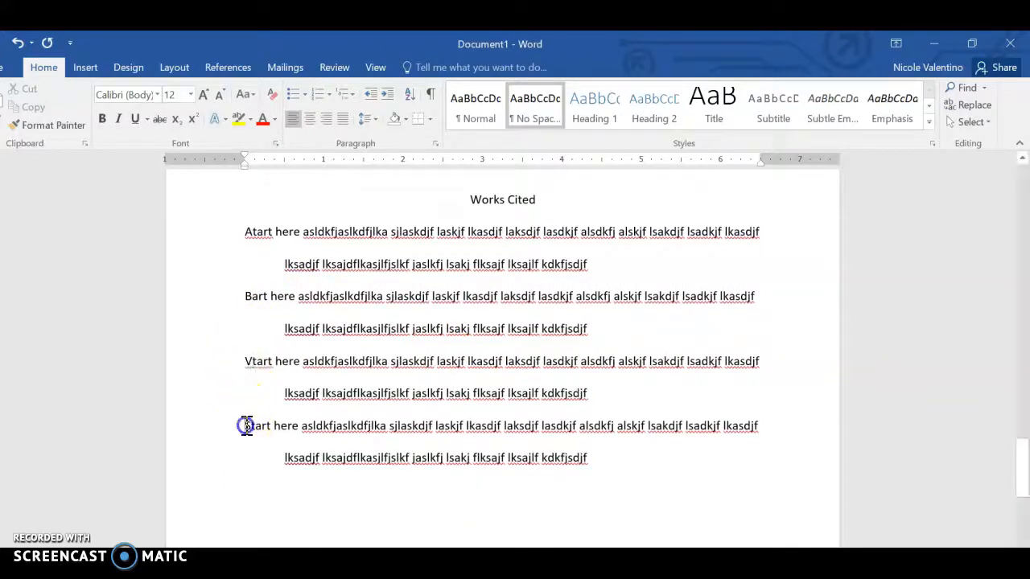
text(Z)
key(Delete)
click(457, 437)
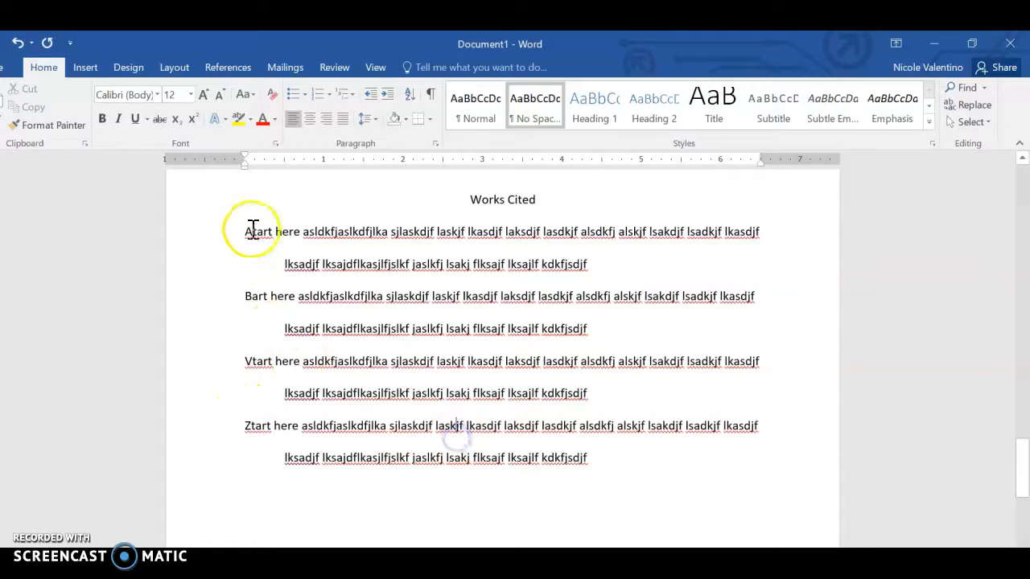
- Enlarge the "Works Cited" heading to 16 pt and return to the start of the document
scroll(868, 441, up, 3)
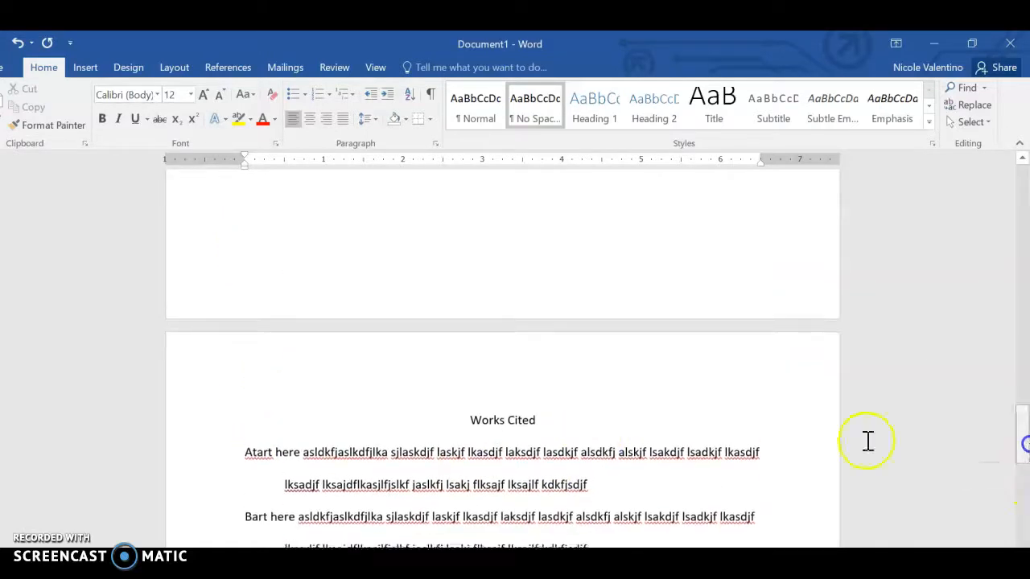
drag(470, 426, 545, 425)
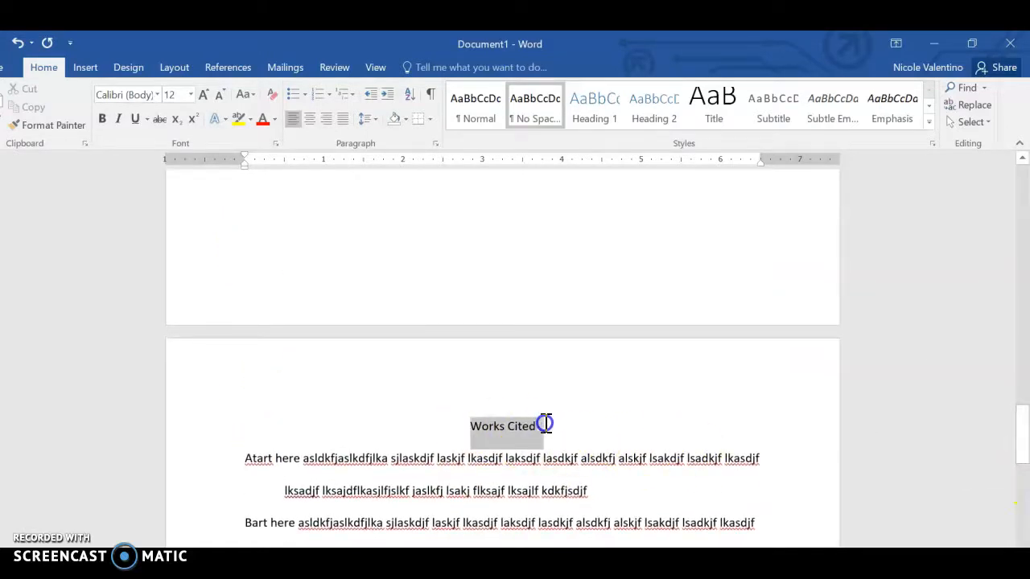
click(202, 95)
click(202, 95)
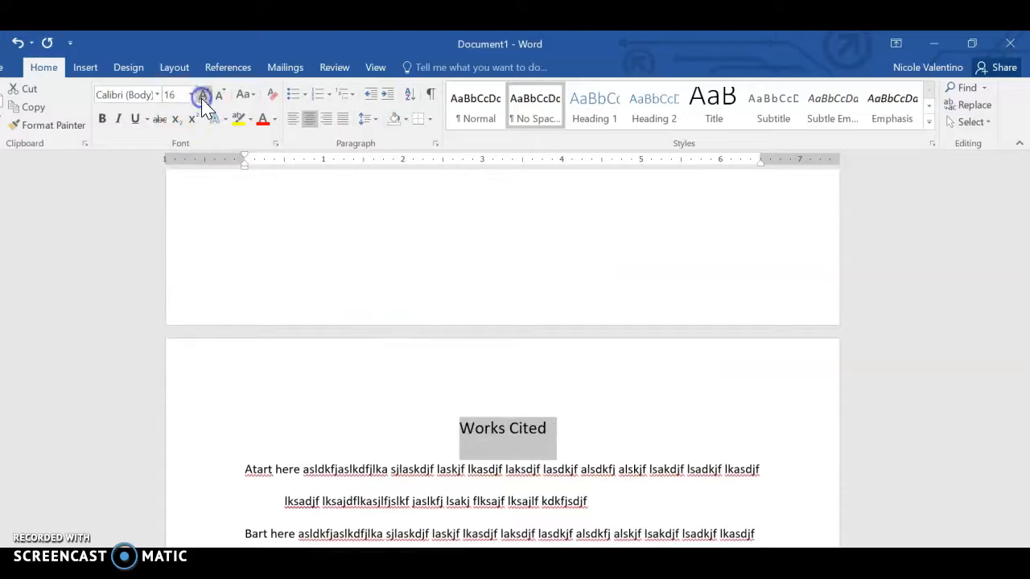
click(417, 410)
drag(1022, 425, 1022, 165)
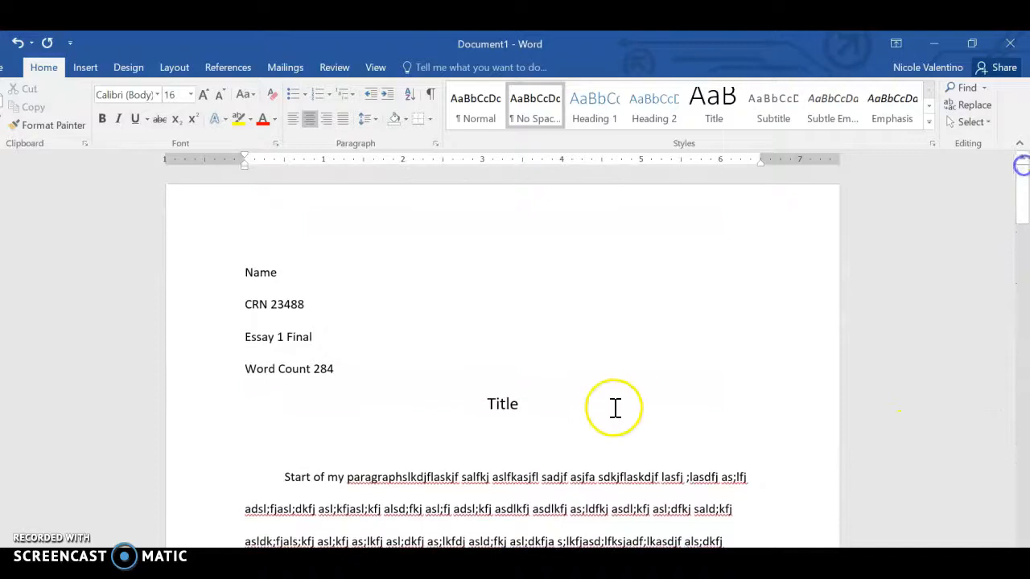